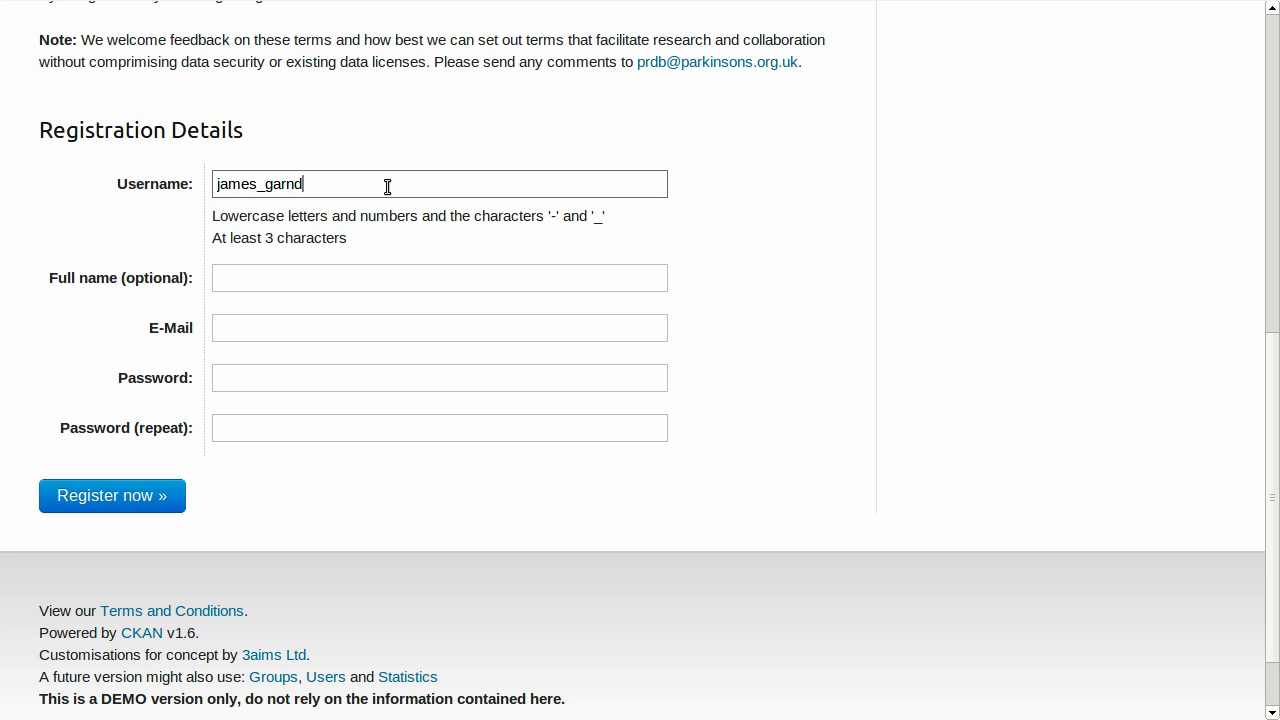
Fill in the new account's username, full name and e-mail address from the suggestions.
{"action": "key", "text": "BackSpace"}
{"action": "key", "text": "BackSpace"}
{"action": "key", "text": "Down"}
{"action": "key", "text": "Tab"}
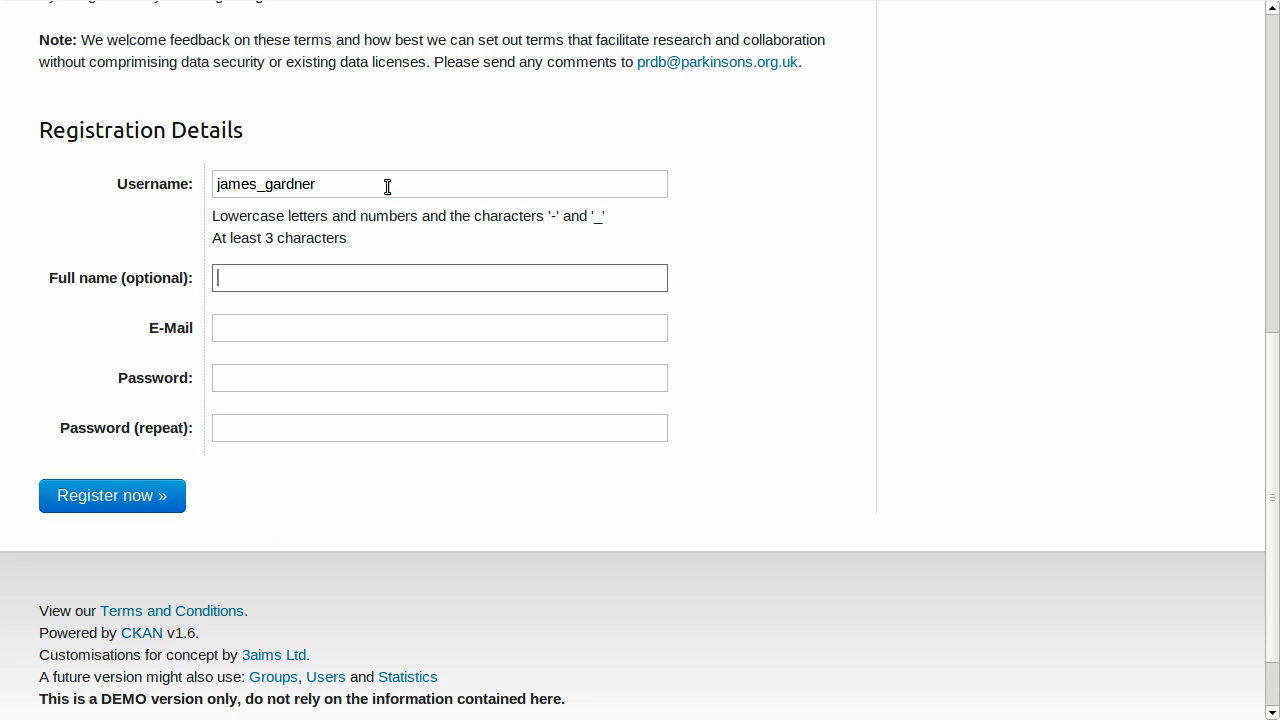
{"action": "type", "text": "Jame"}
{"action": "key", "text": "Down"}
{"action": "key", "text": "Return"}
{"action": "key", "text": "Tab"}
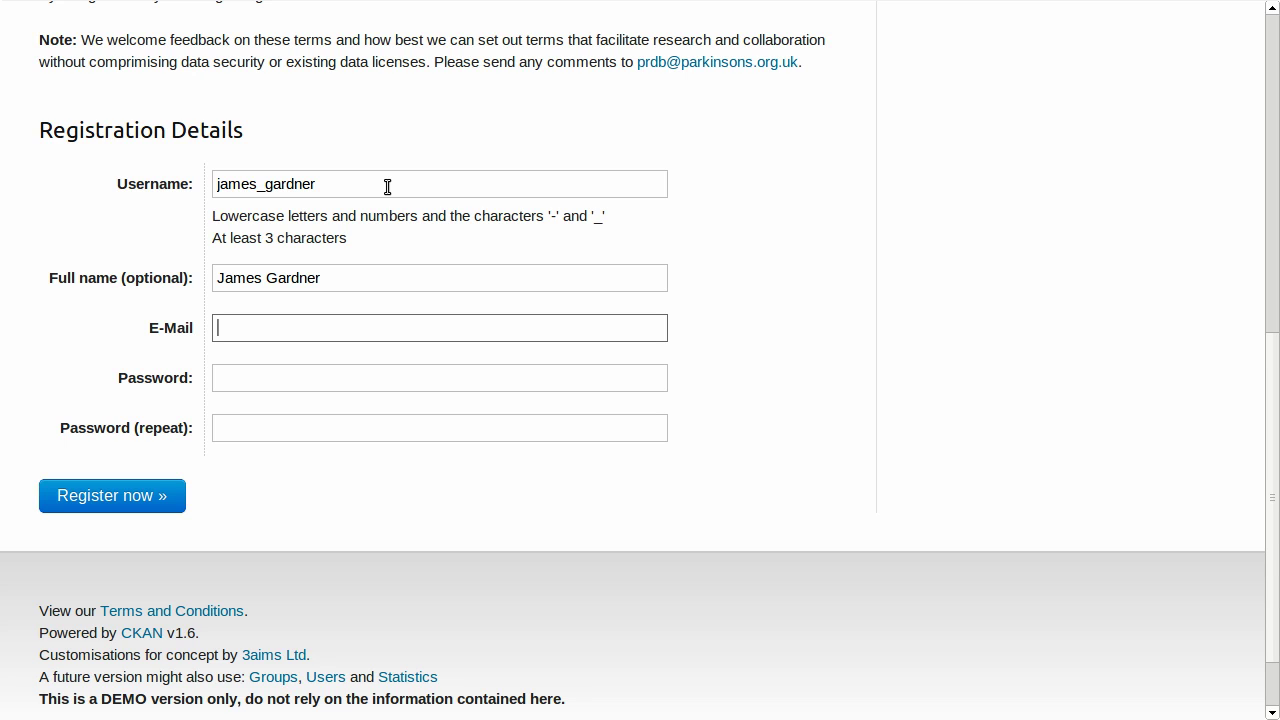
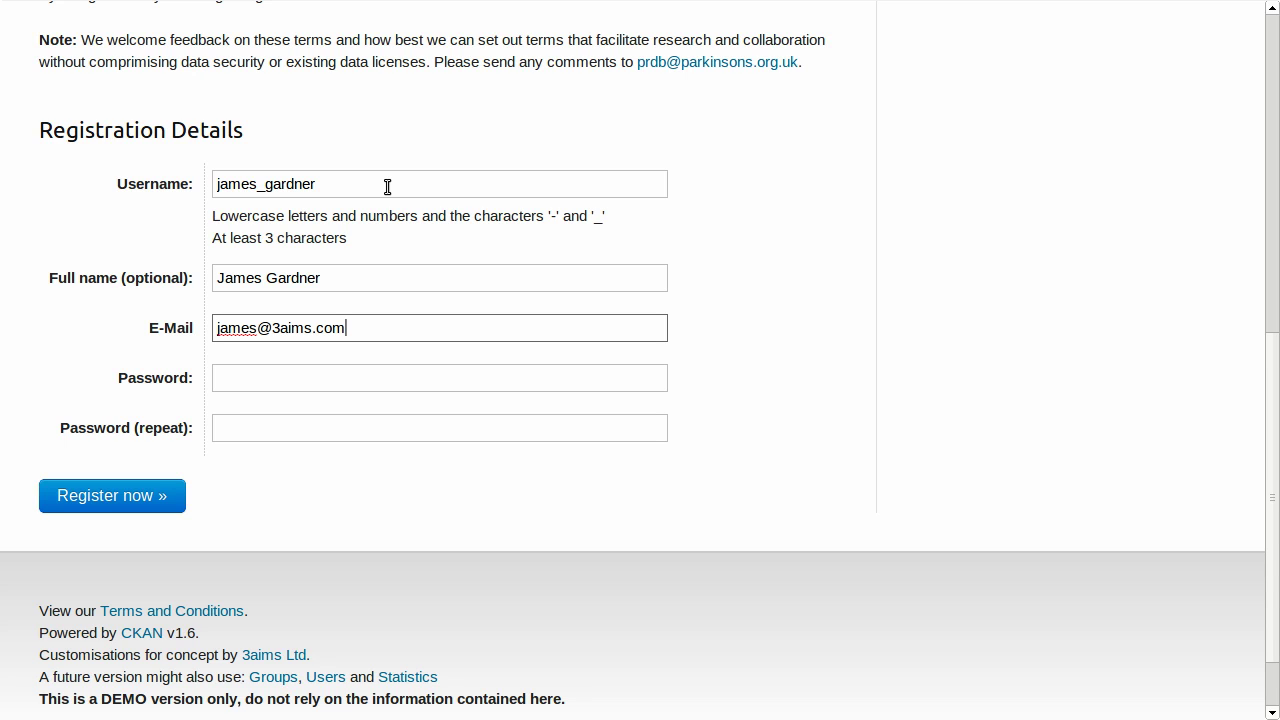
Enter the account password twice and register the account.
{"action": "key", "text": "Tab"}
{"action": "type", "text": "••••••"}
{"action": "left_click", "coordinate": [248, 429]}
{"action": "type", "text": "••••••"}
{"action": "left_click", "coordinate": [166, 497]}
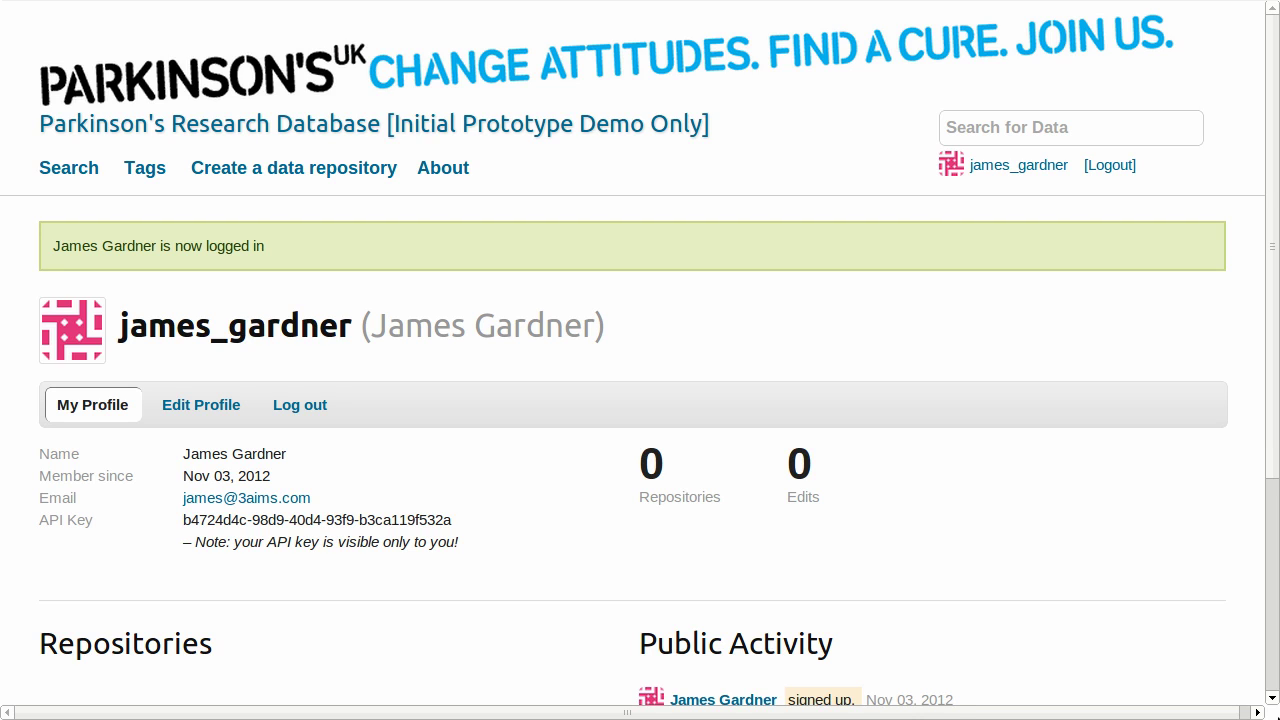
Create a new data repository titled 'Levodopa Study Data'.
{"action": "left_click", "coordinate": [375, 172]}
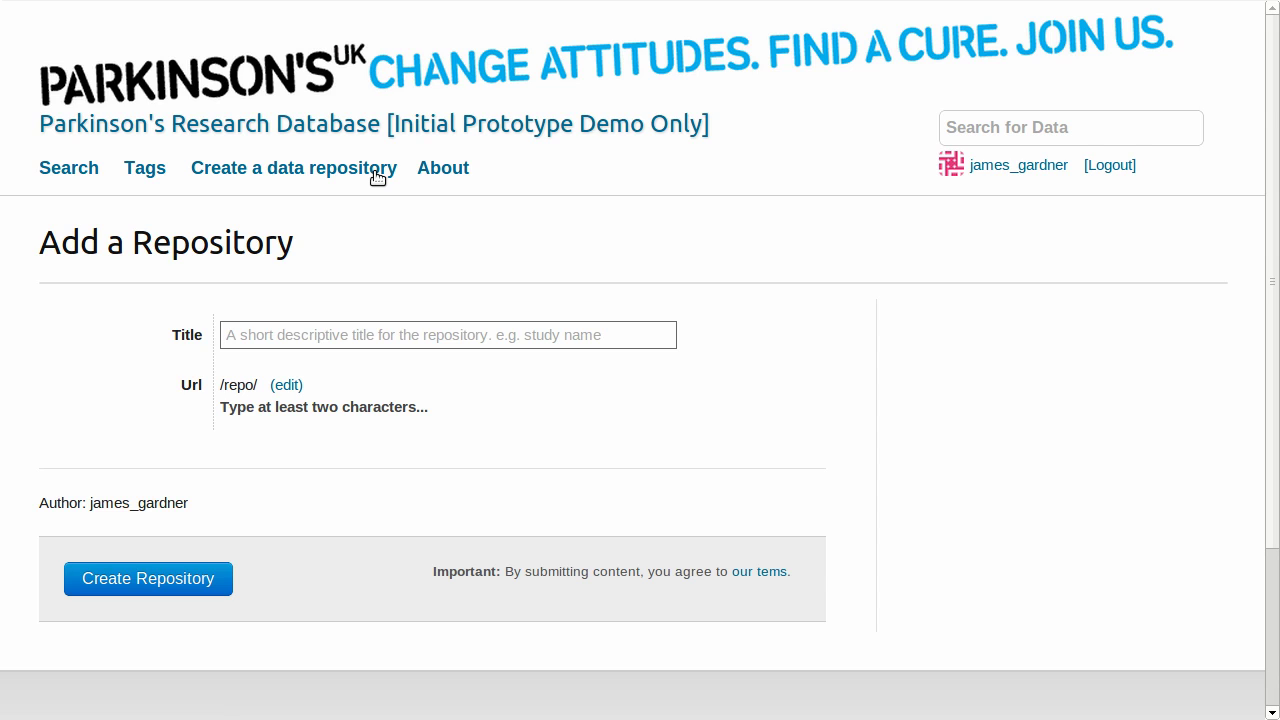
{"action": "left_click", "coordinate": [420, 330]}
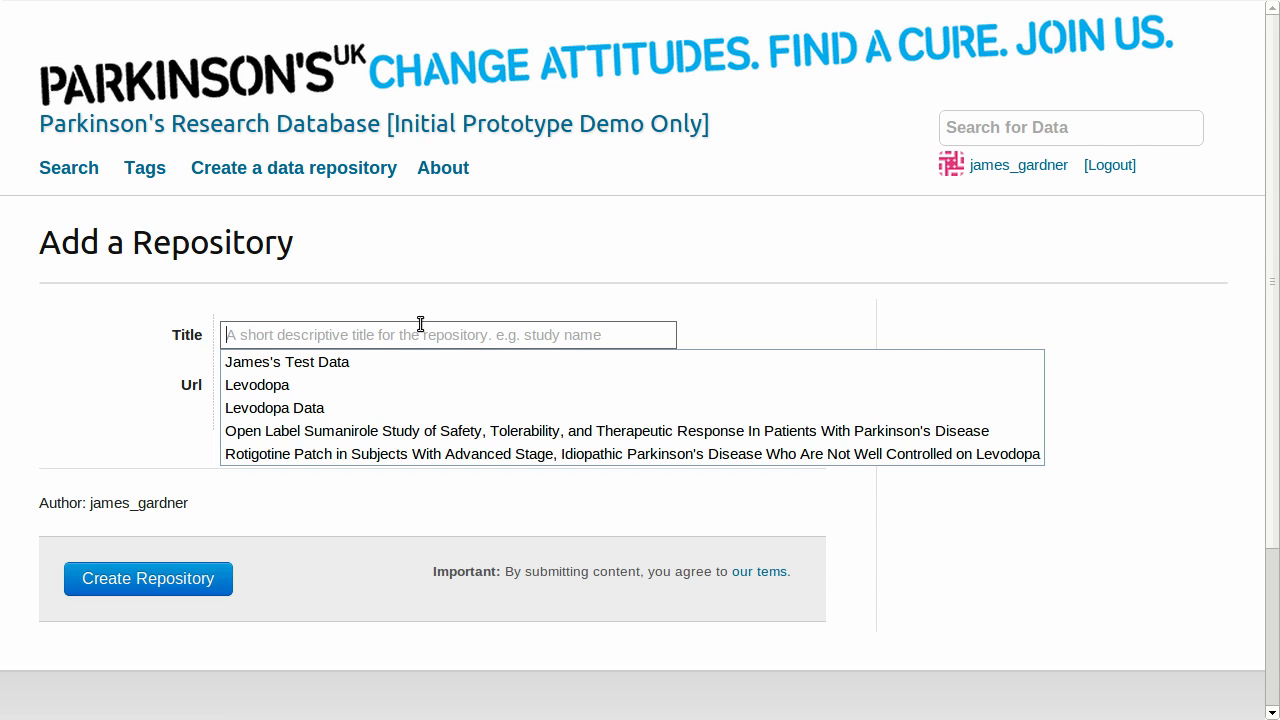
{"action": "type", "text": "Levod"}
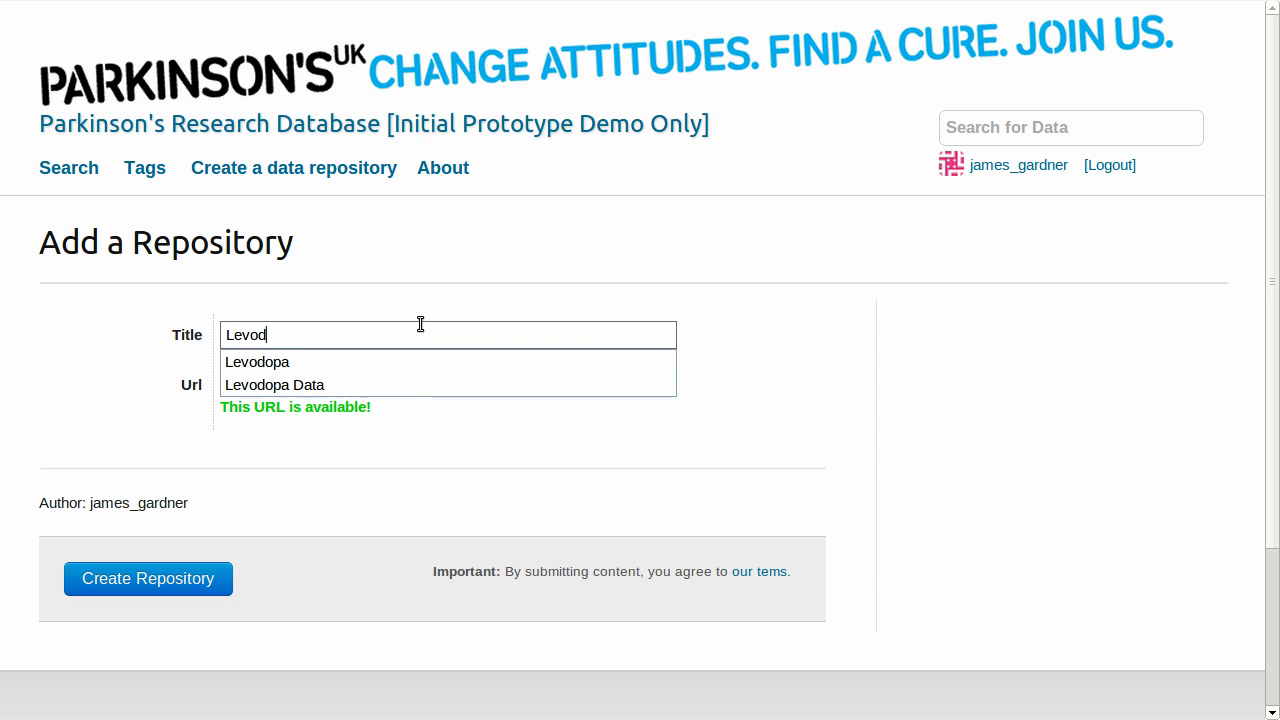
{"action": "type", "text": "opa"}
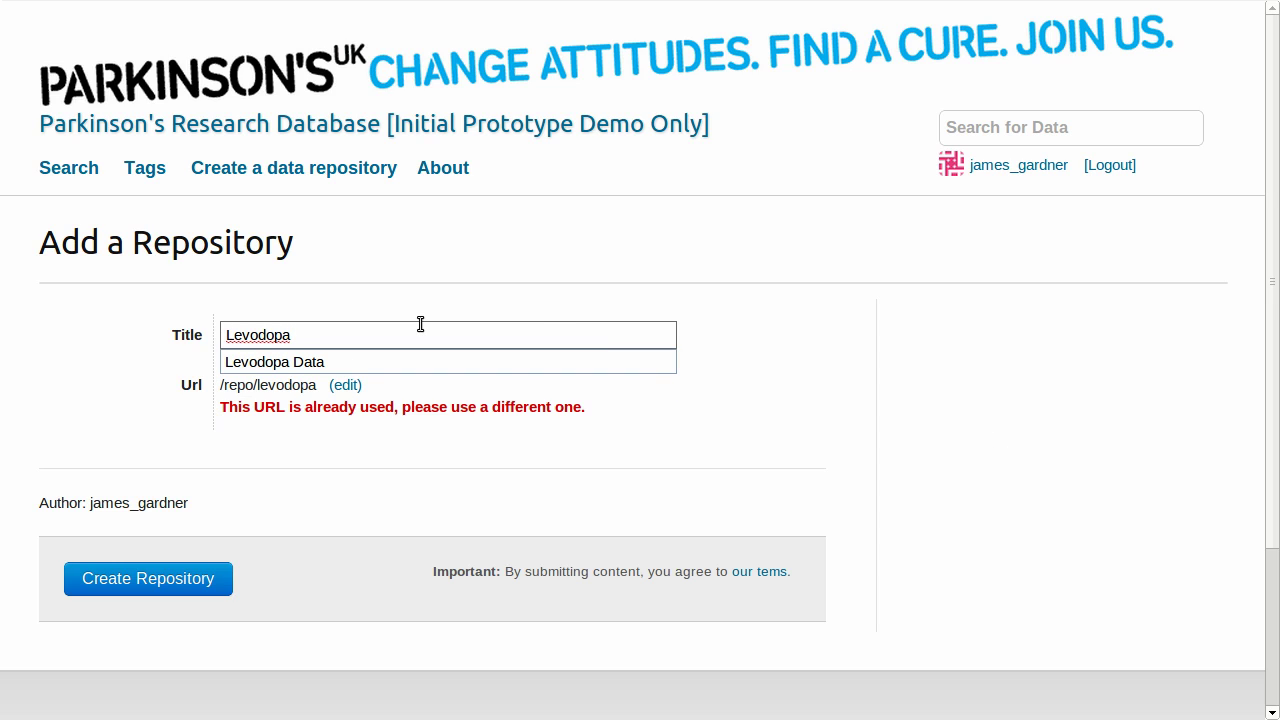
{"action": "type", "text": " Study Data"}
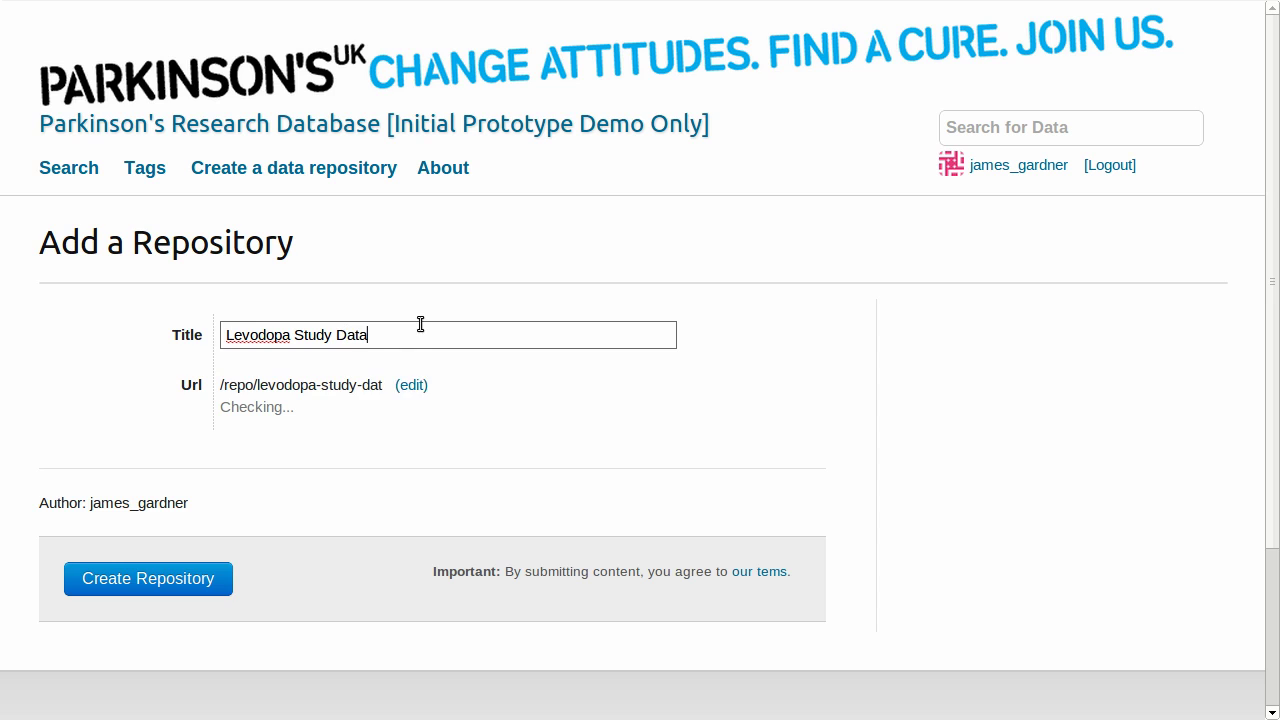
{"action": "left_click", "coordinate": [201, 578]}
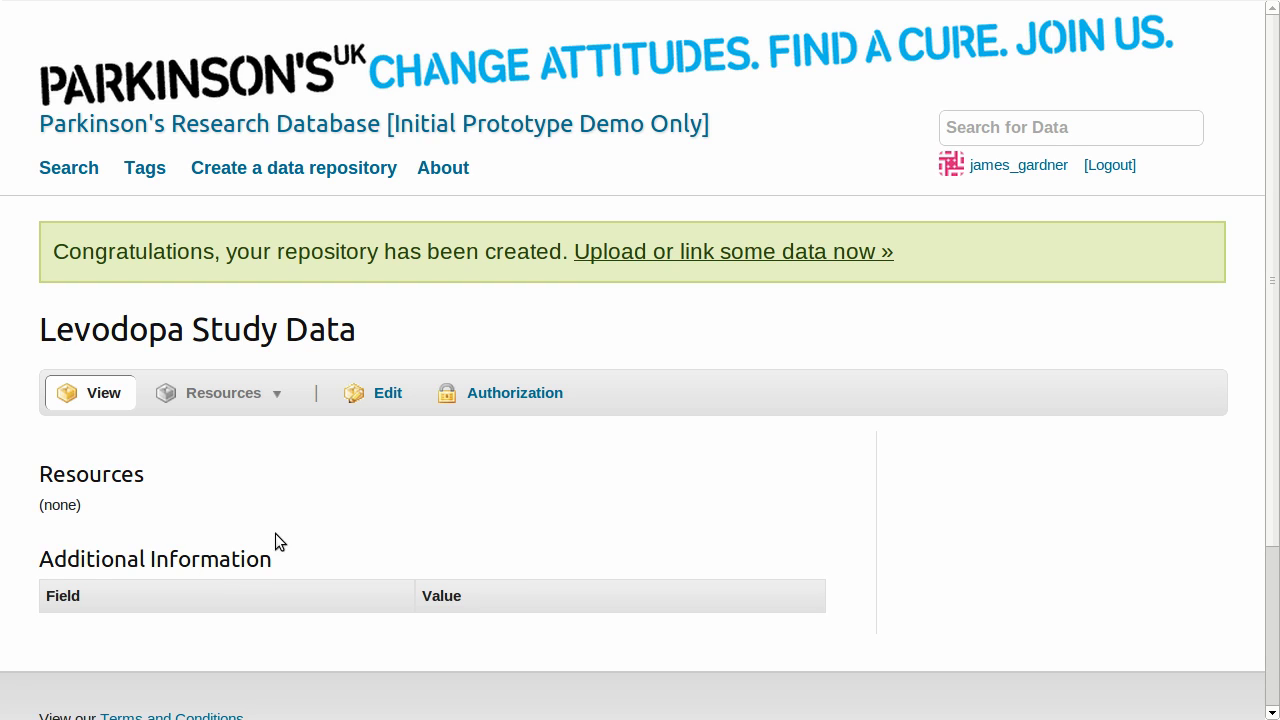
Edit the repository: Publicly Available Subject to Terms licence, description 'Useful data related to Levodopa'.
{"action": "left_click", "coordinate": [387, 393]}
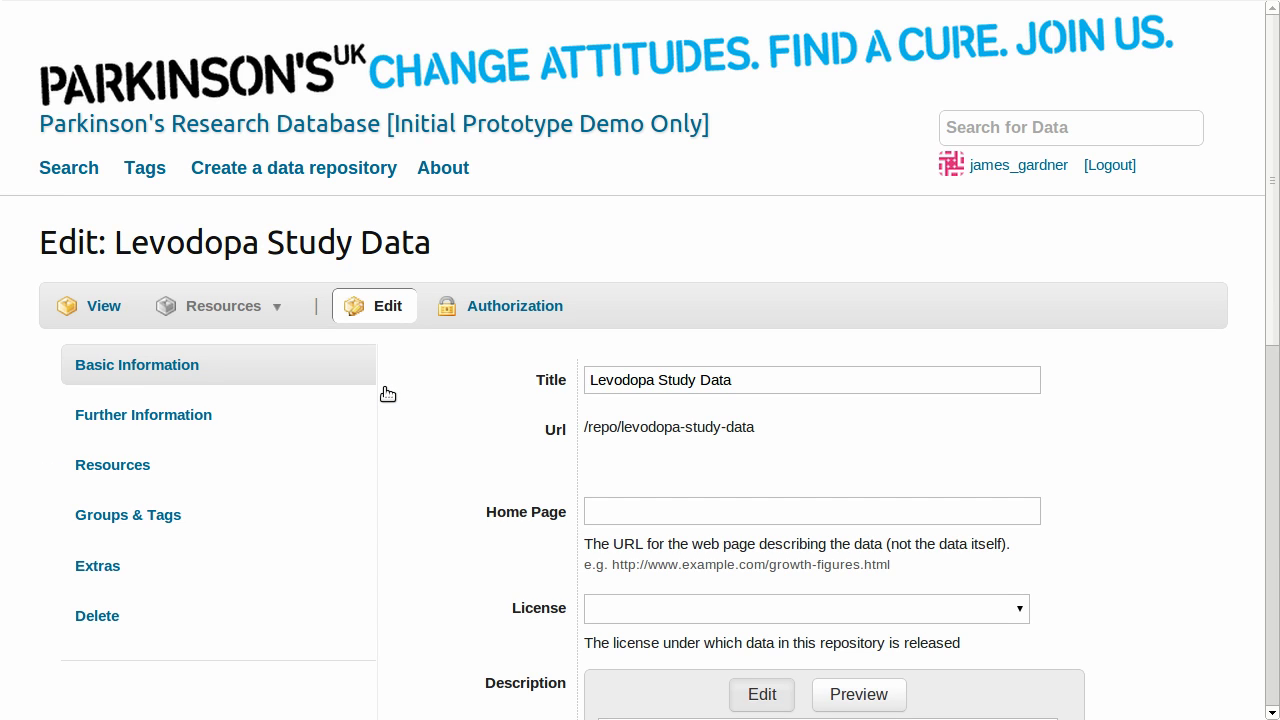
{"action": "scroll", "coordinate": [1039, 448], "scroll_direction": "down", "scroll_amount": 3}
{"action": "left_click", "coordinate": [1020, 449]}
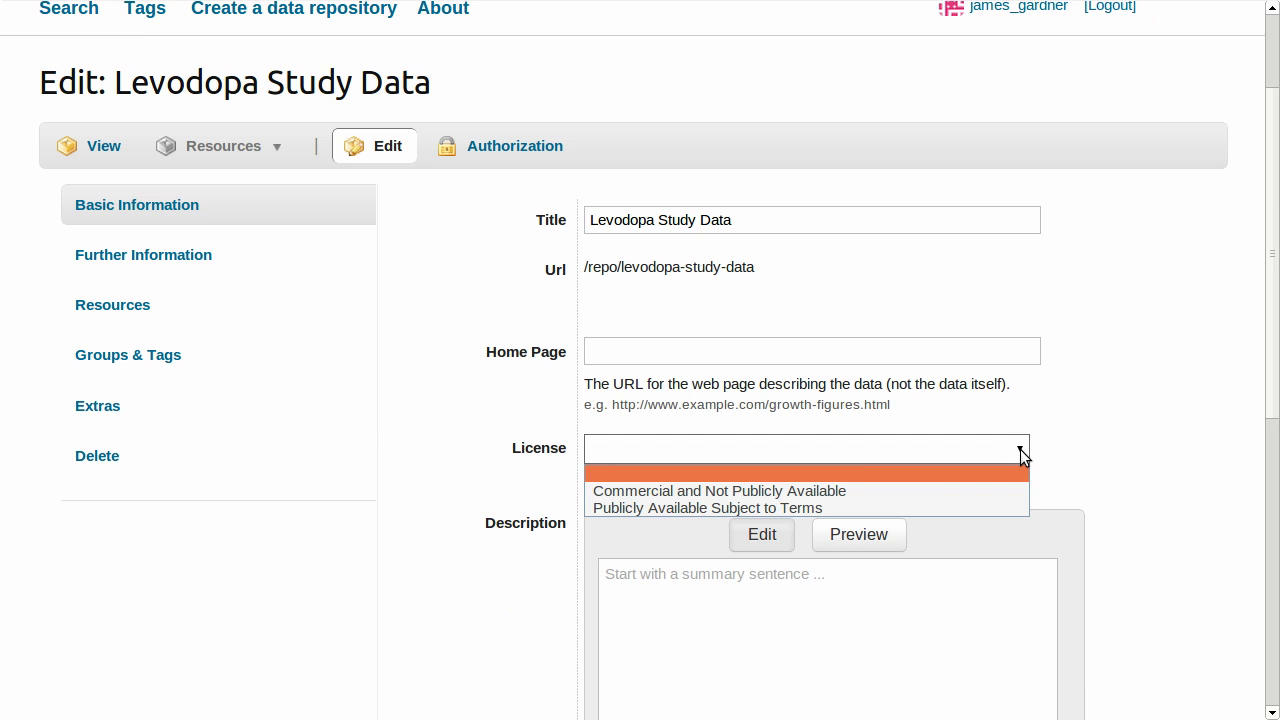
{"action": "left_click", "coordinate": [960, 506]}
{"action": "left_click", "coordinate": [815, 588]}
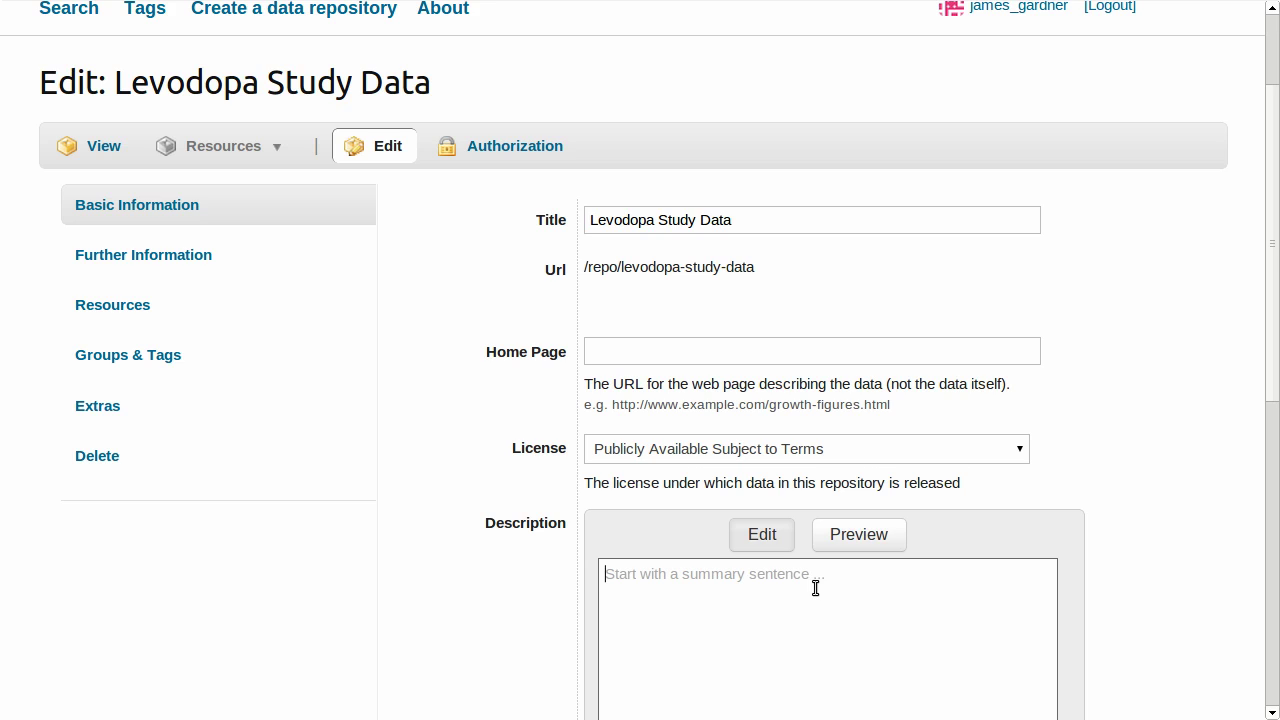
{"action": "type", "text": "Useful data related to Levodopa"}
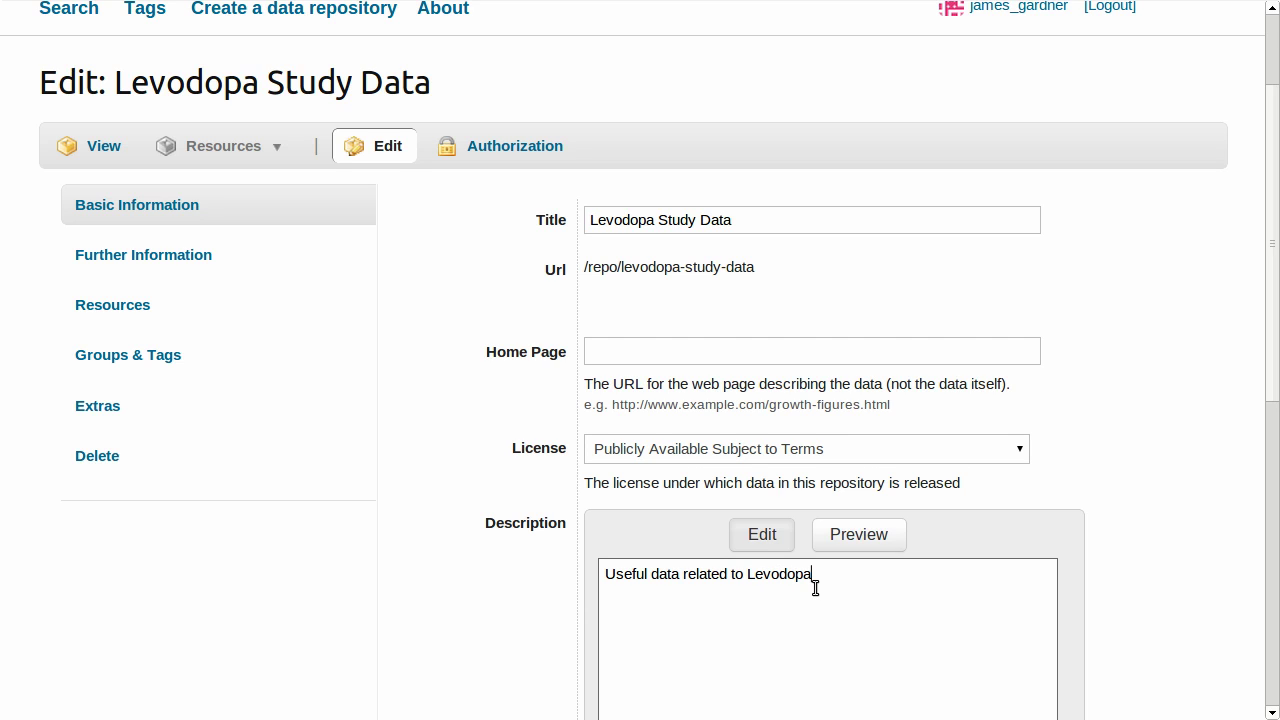
Add the Levodopa tag under Groups & Tags and save the repository changes.
{"action": "left_click", "coordinate": [152, 368]}
{"action": "left_click", "coordinate": [725, 366]}
{"action": "type", "text": "levo"}
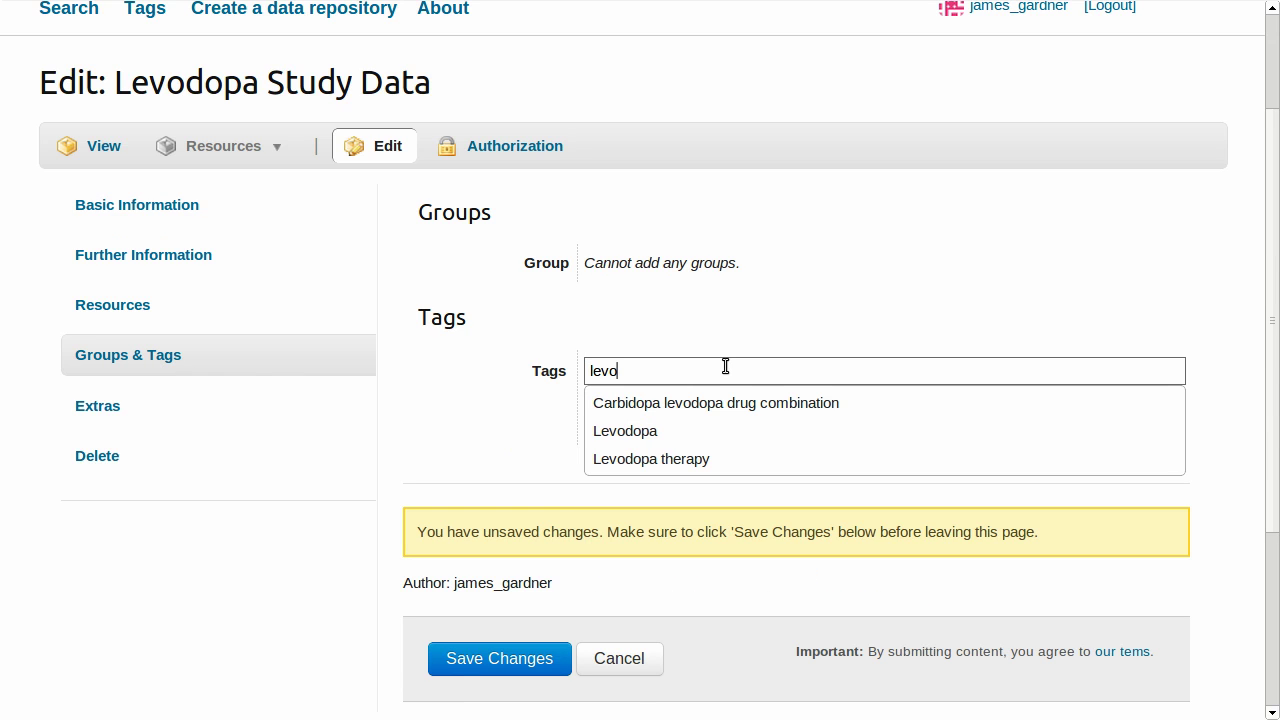
{"action": "left_click", "coordinate": [668, 431]}
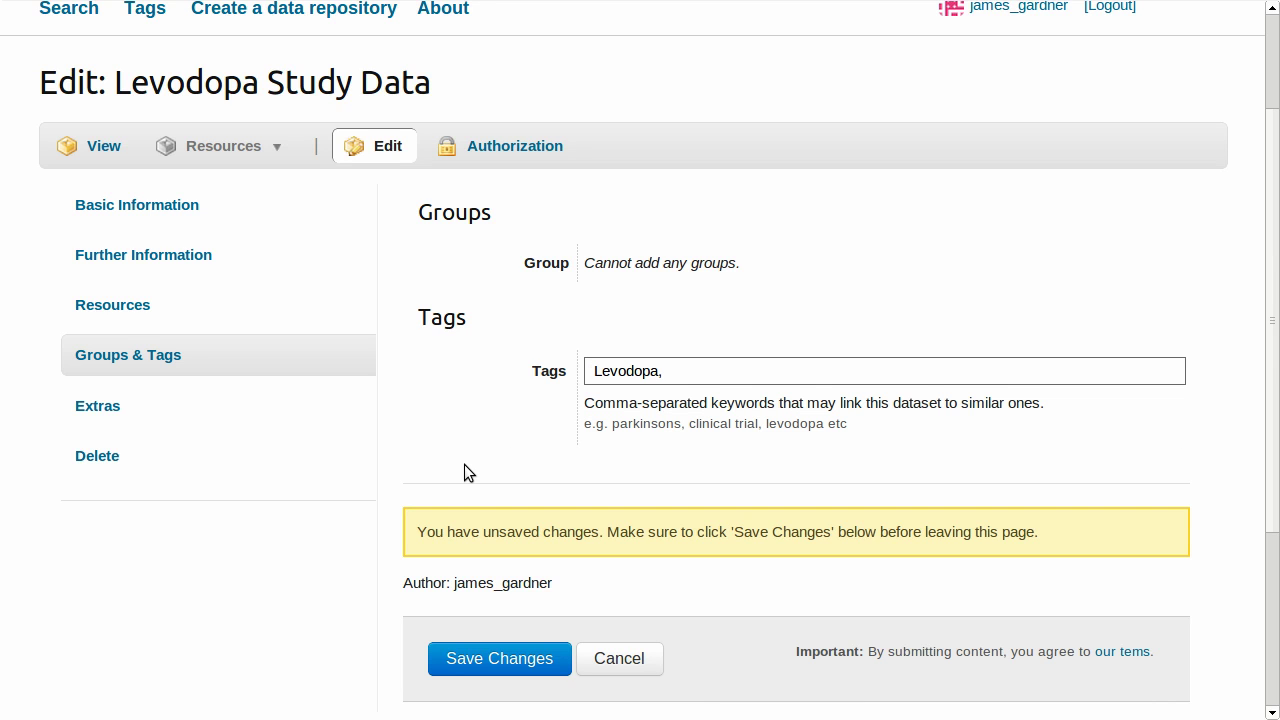
{"action": "scroll", "coordinate": [460, 470], "scroll_direction": "down", "scroll_amount": 3}
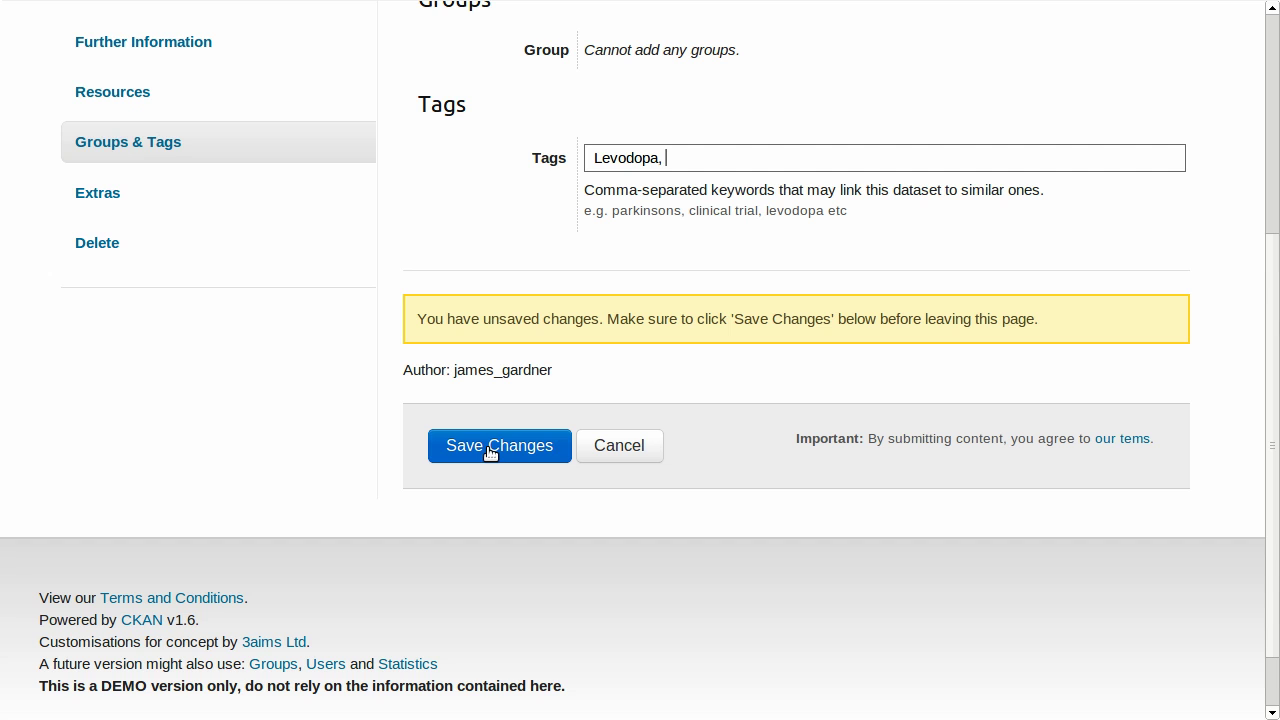
{"action": "left_click", "coordinate": [490, 453]}
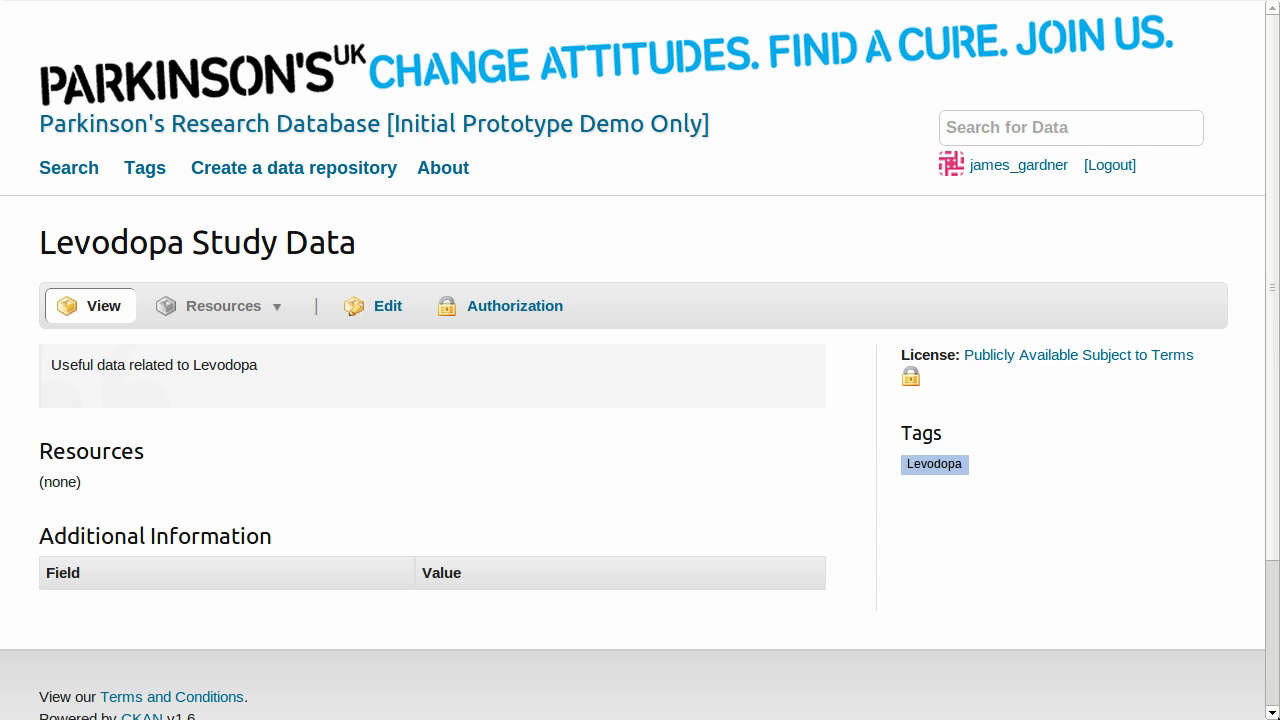
Upload data.csv from the PRDb folder as a new repository resource.
{"action": "left_click", "coordinate": [390, 310]}
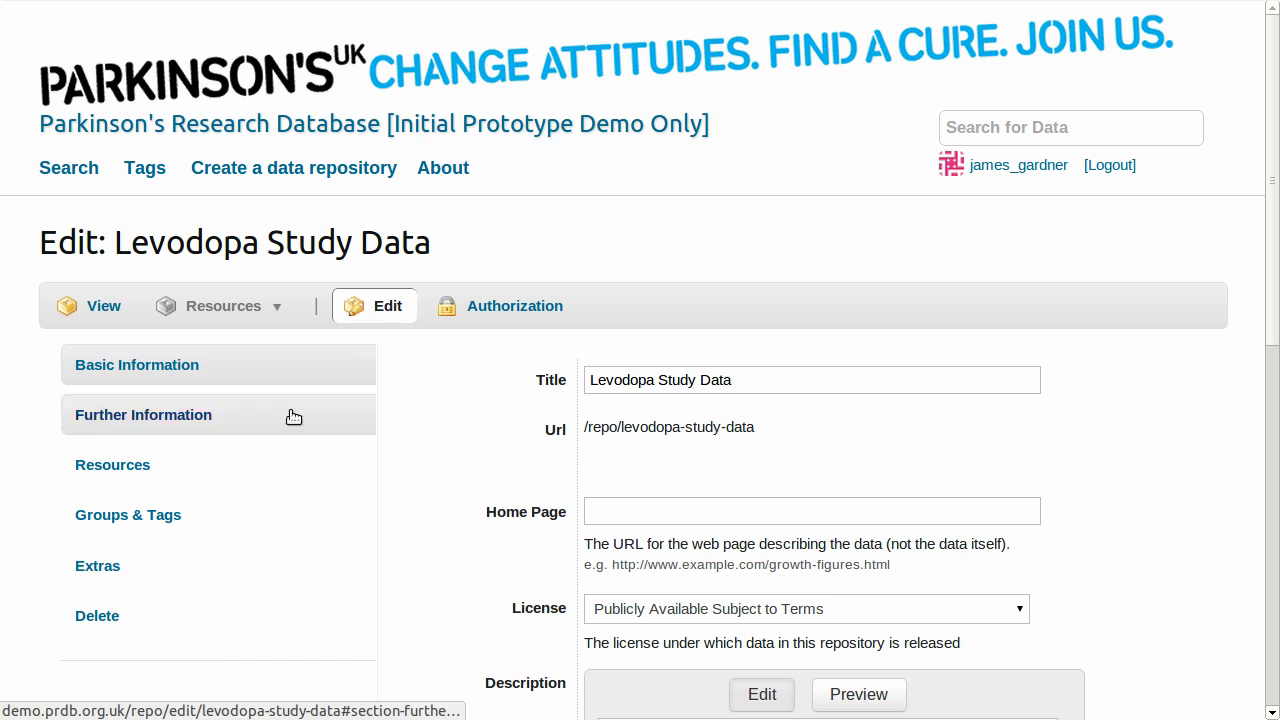
{"action": "left_click", "coordinate": [149, 473]}
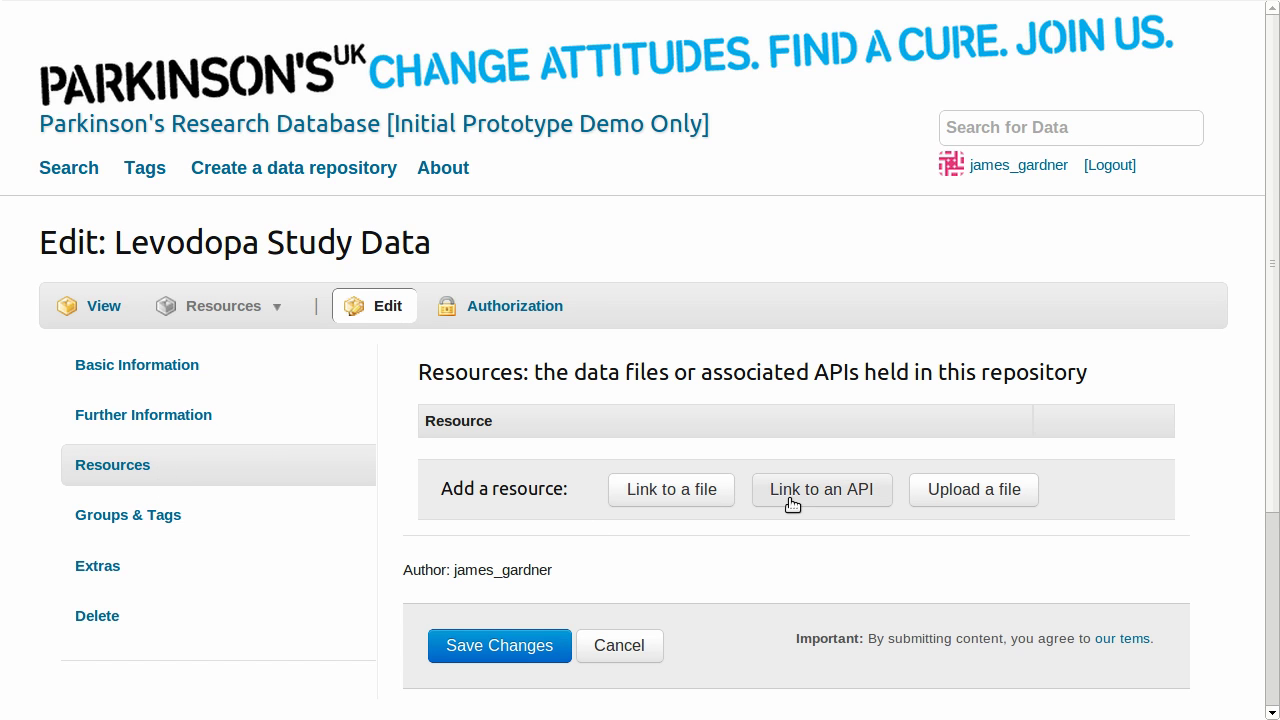
{"action": "left_click", "coordinate": [970, 494]}
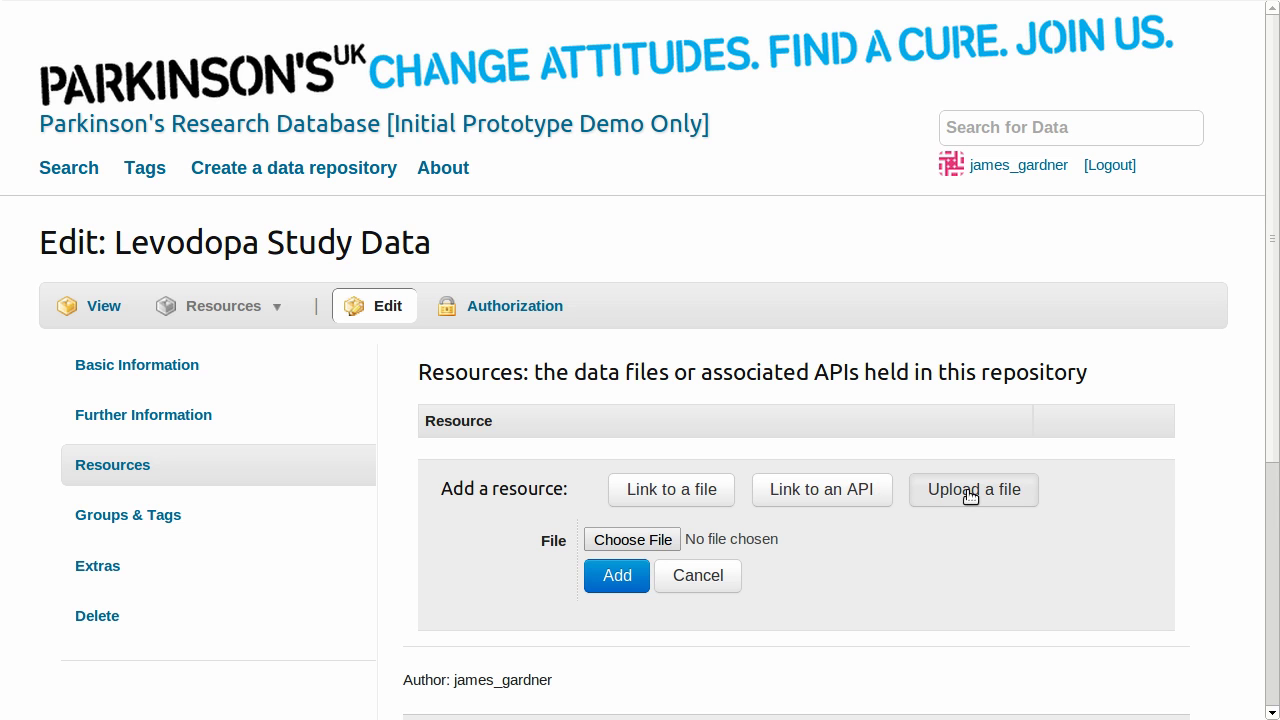
{"action": "left_click", "coordinate": [646, 541]}
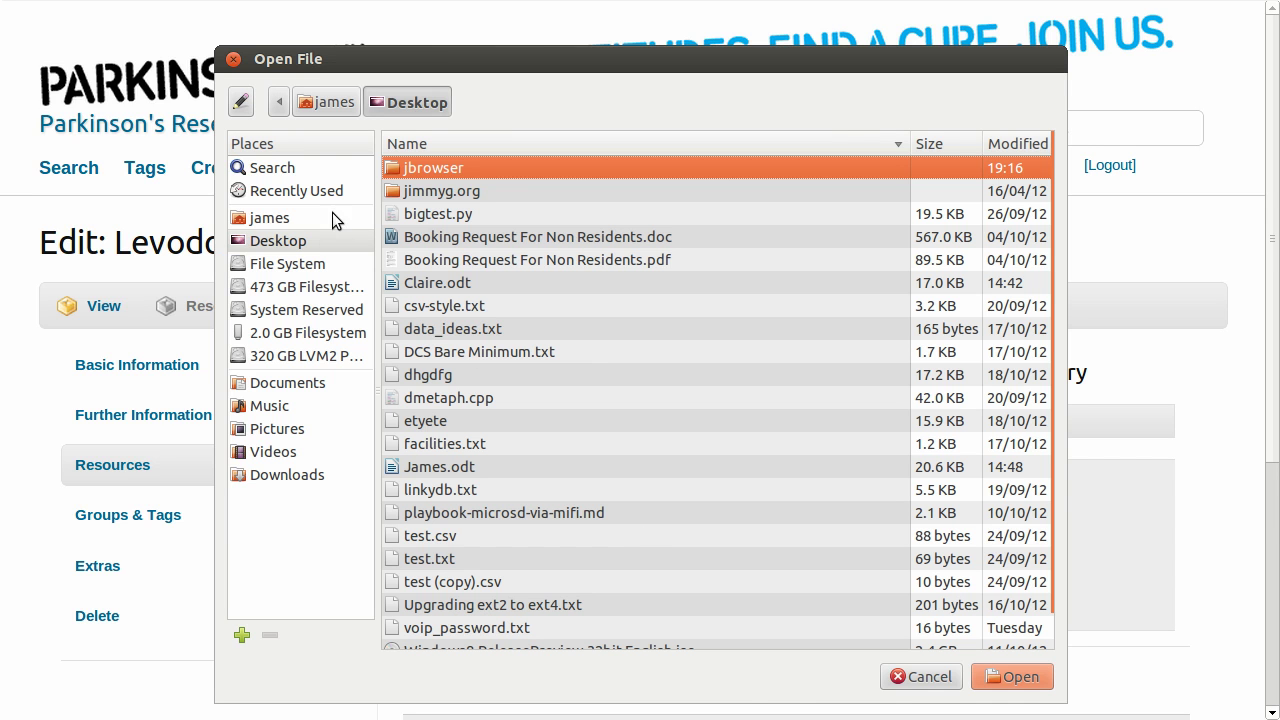
{"action": "left_click", "coordinate": [318, 332]}
{"action": "double_click", "coordinate": [412, 237]}
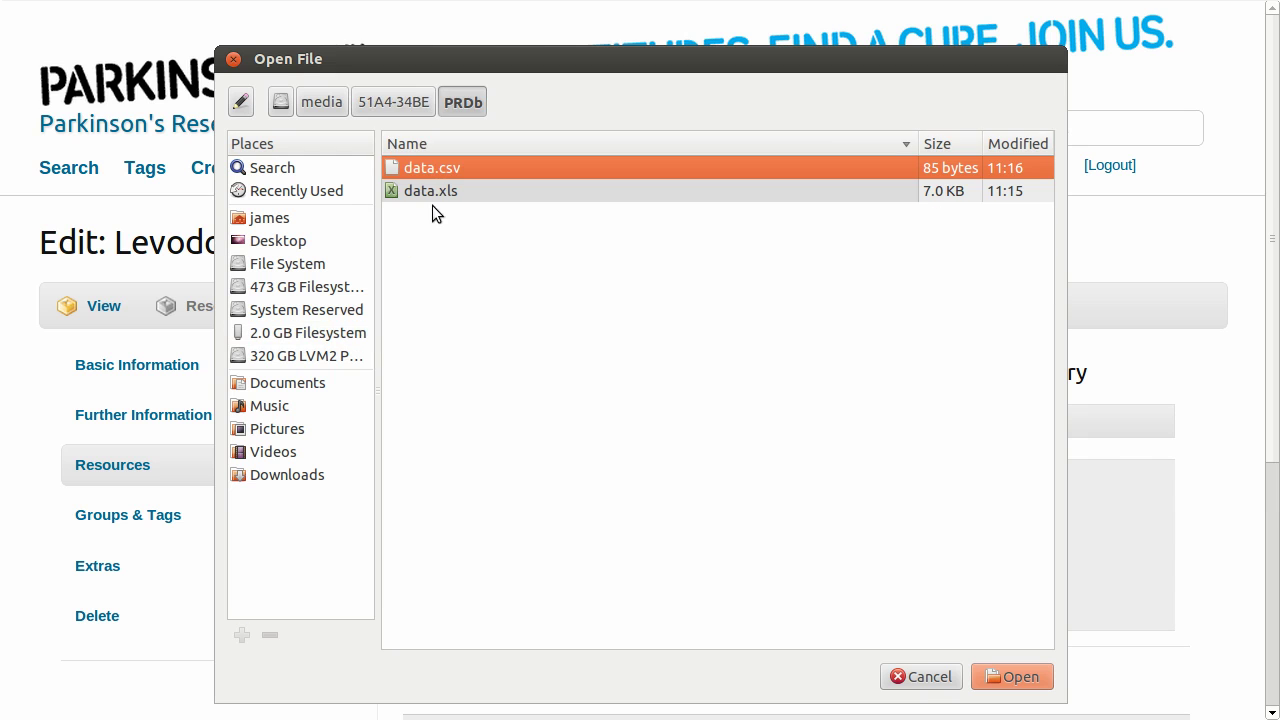
{"action": "double_click", "coordinate": [441, 167]}
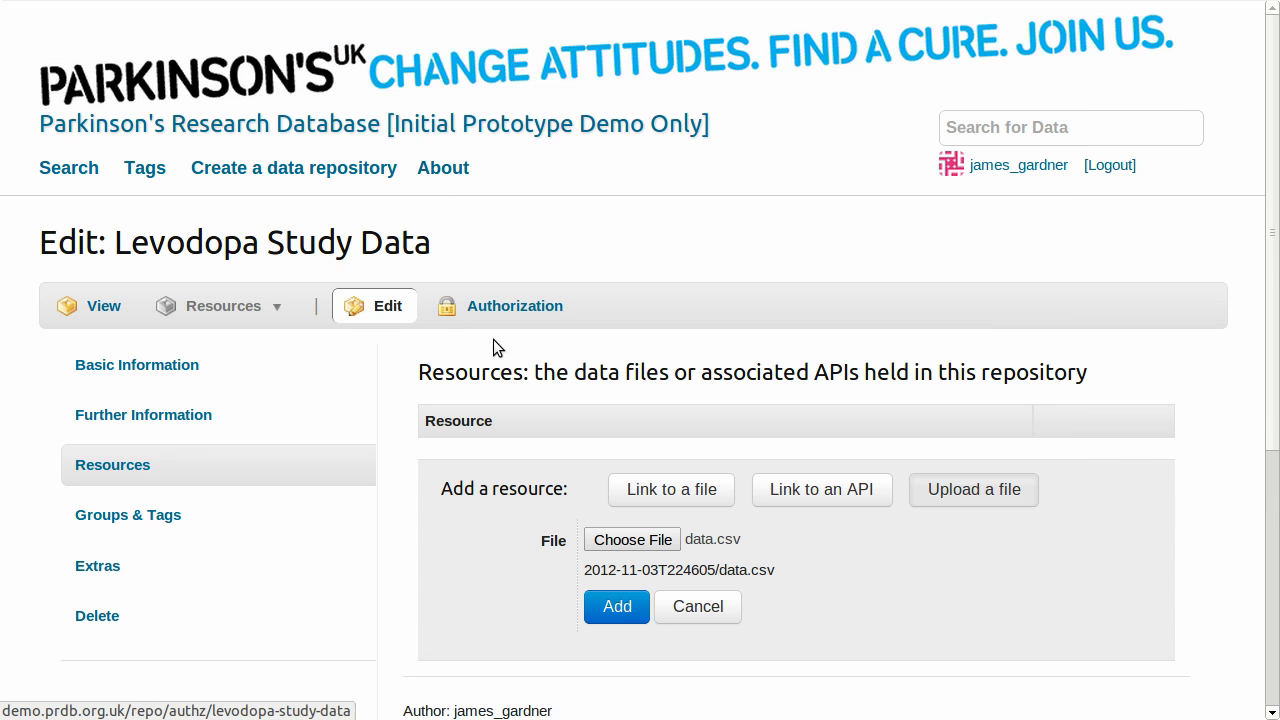
{"action": "scroll", "coordinate": [663, 358], "scroll_direction": "down", "scroll_amount": 4}
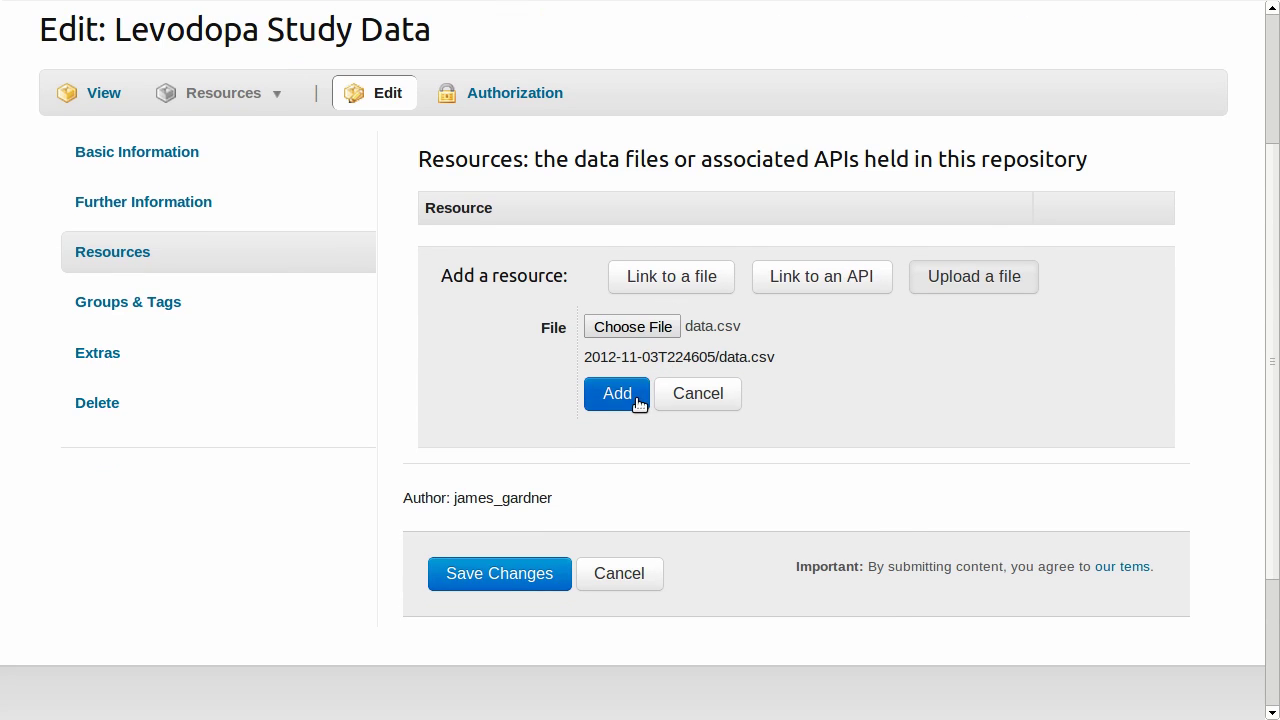
{"action": "left_click", "coordinate": [638, 400]}
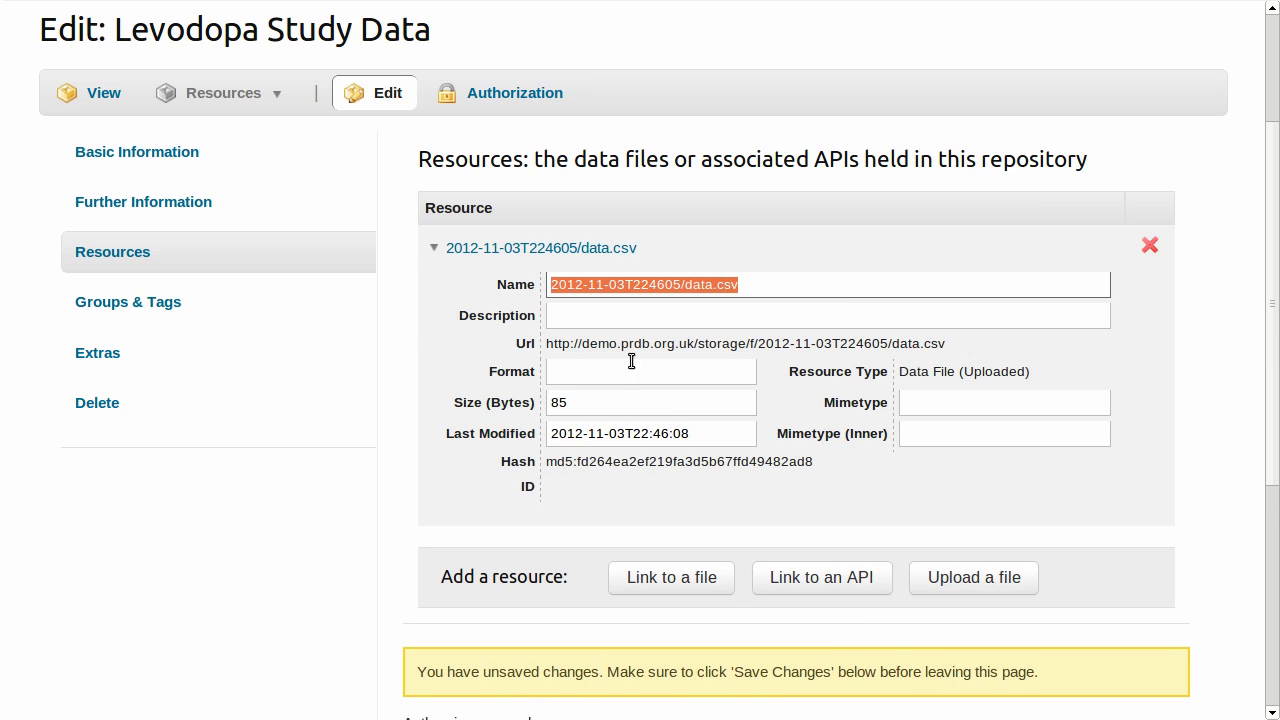
Title the resource 'Initial Data', set its format to CSV, and save.
{"action": "left_click", "coordinate": [628, 315]}
{"action": "type", "text": "Init"}
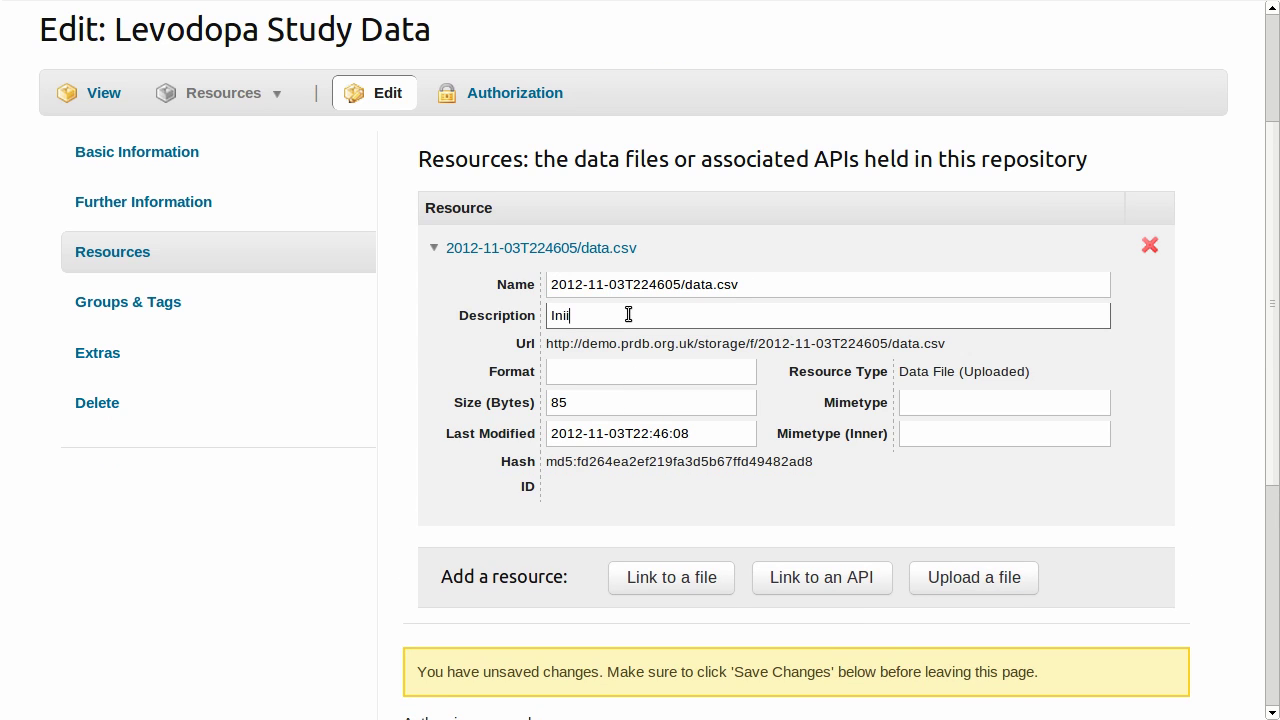
{"action": "type", "text": "ial Data"}
{"action": "left_click", "coordinate": [627, 372]}
{"action": "type", "text": "C"}
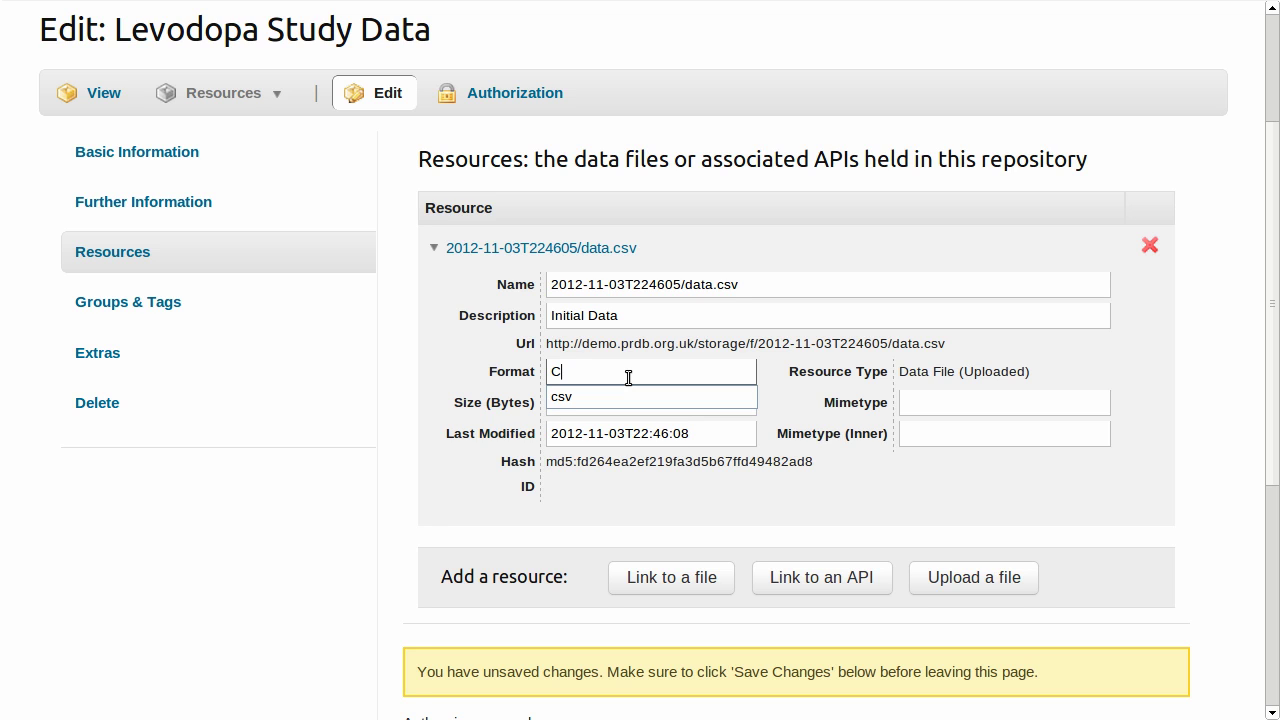
{"action": "left_click", "coordinate": [910, 402]}
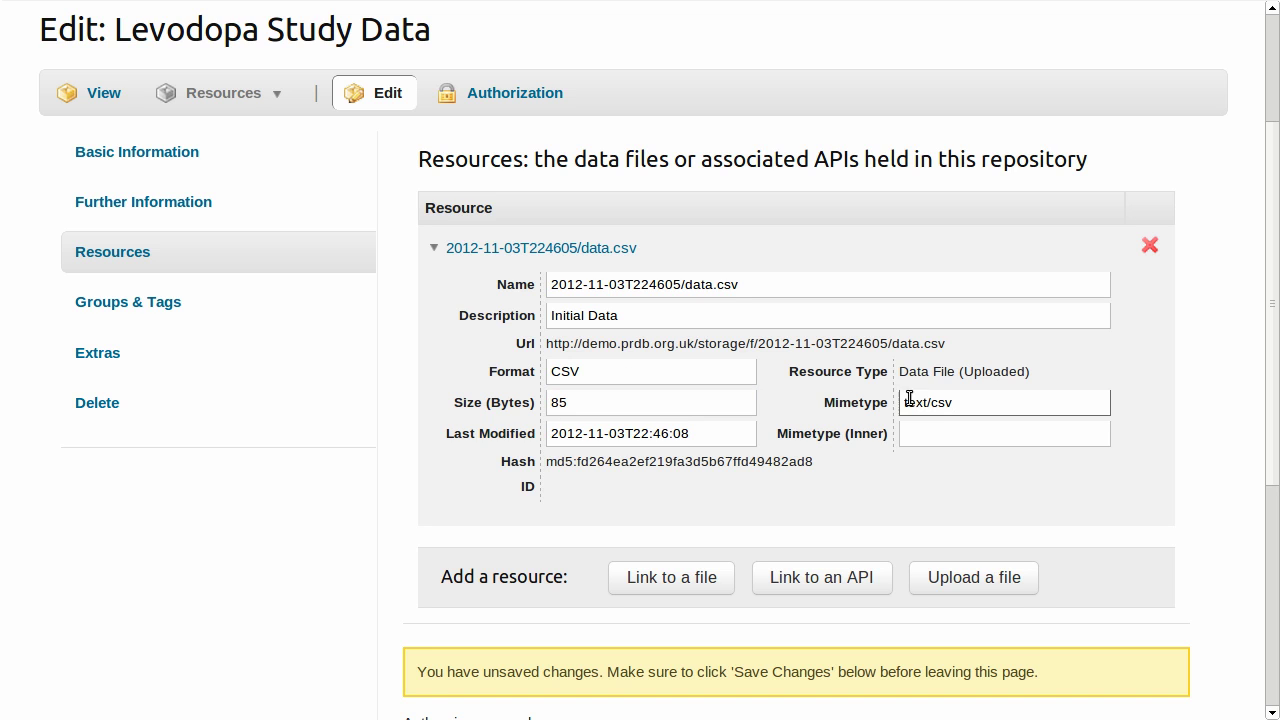
{"action": "scroll", "coordinate": [830, 400], "scroll_direction": "down", "scroll_amount": 4}
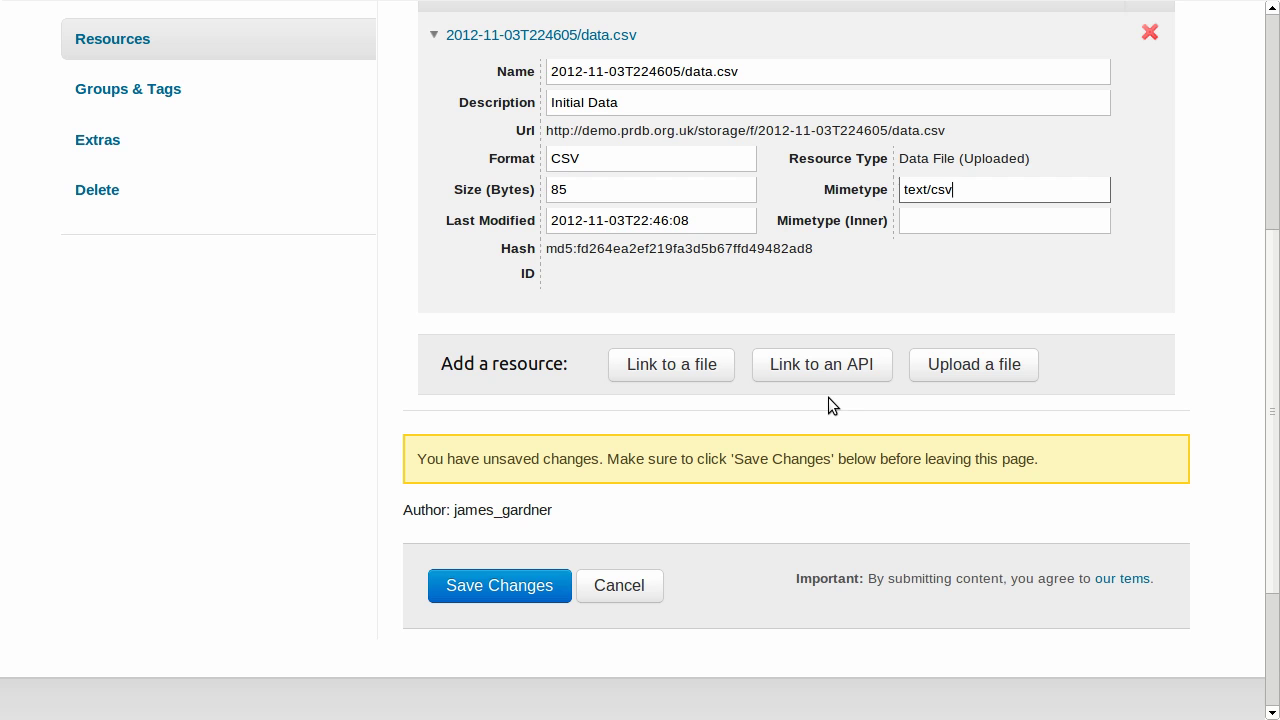
{"action": "left_click", "coordinate": [530, 600]}
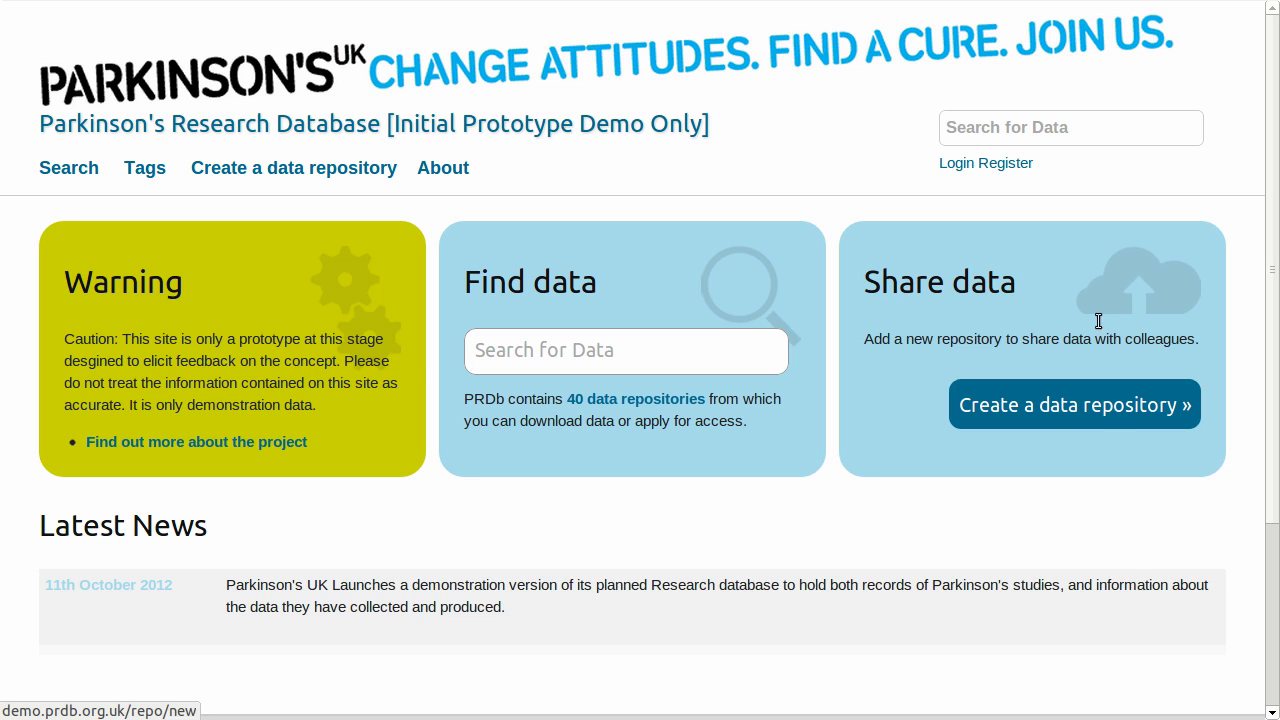
Search for 'levodopa', open Levodopa Study Data and download its data.csv file.
{"action": "left_click", "coordinate": [1085, 120]}
{"action": "type", "text": "Levo"}
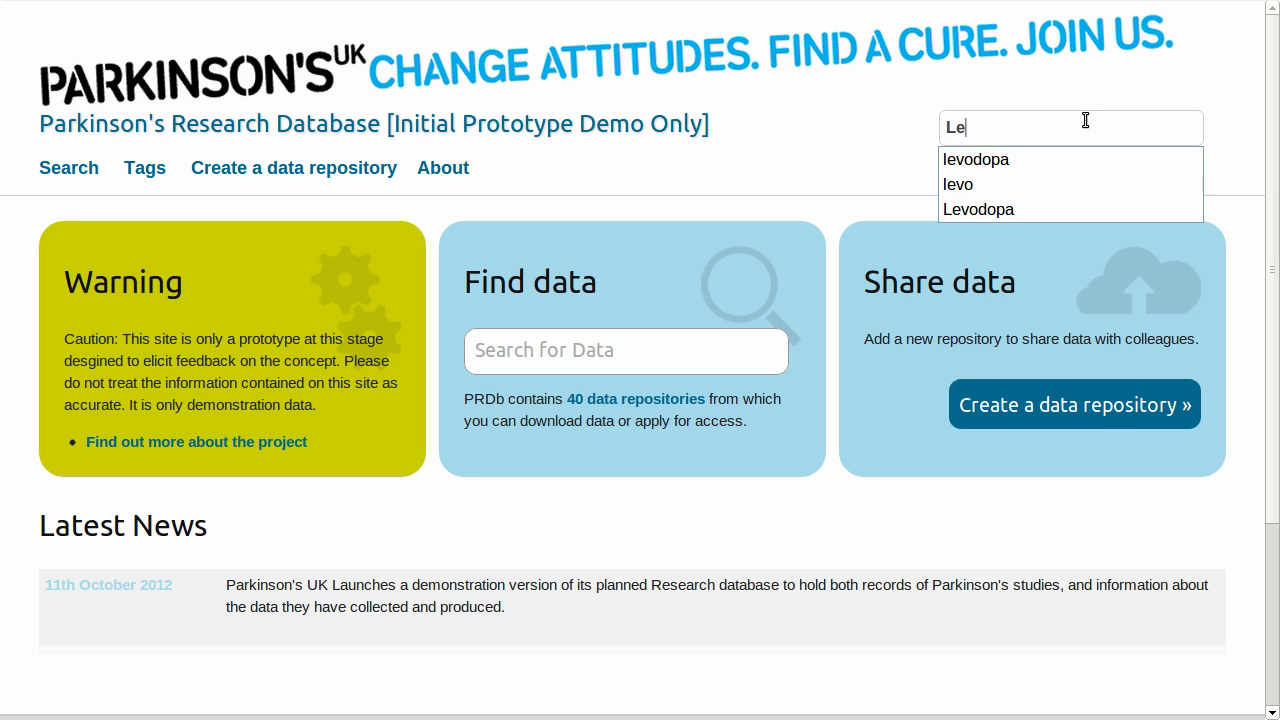
{"action": "key", "text": "Down"}
{"action": "key", "text": "Return"}
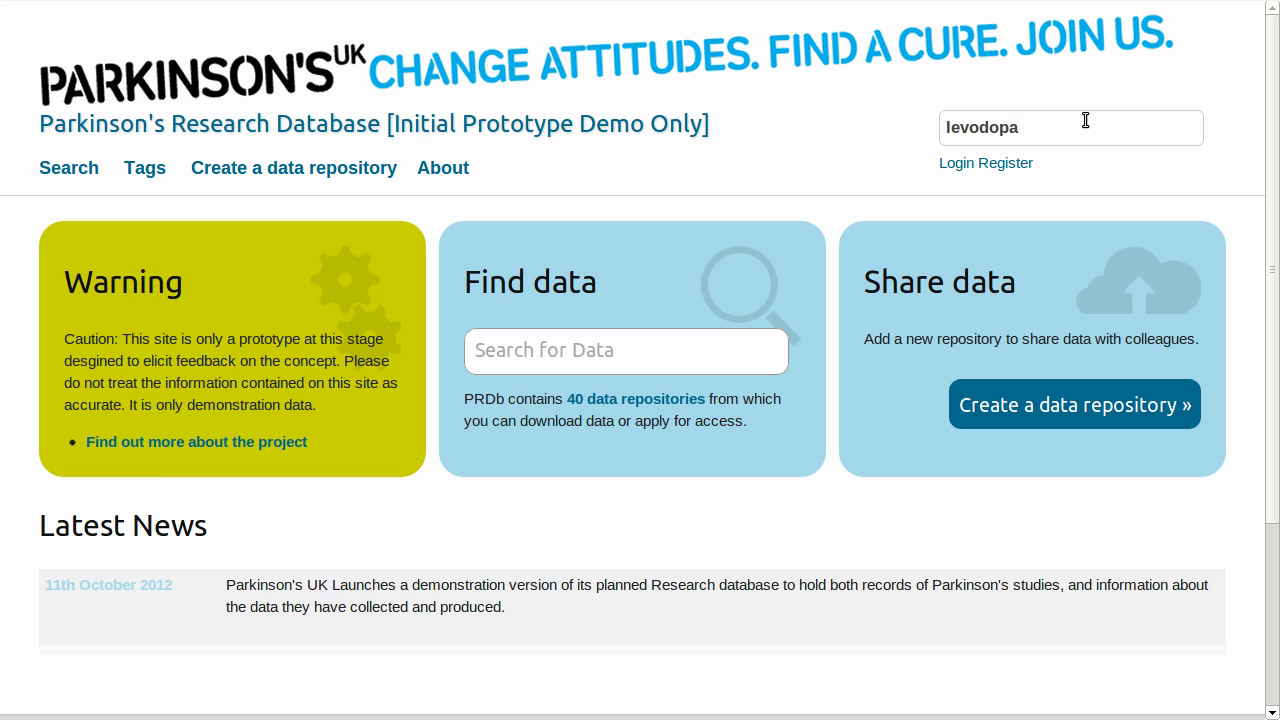
{"action": "key", "text": "Return"}
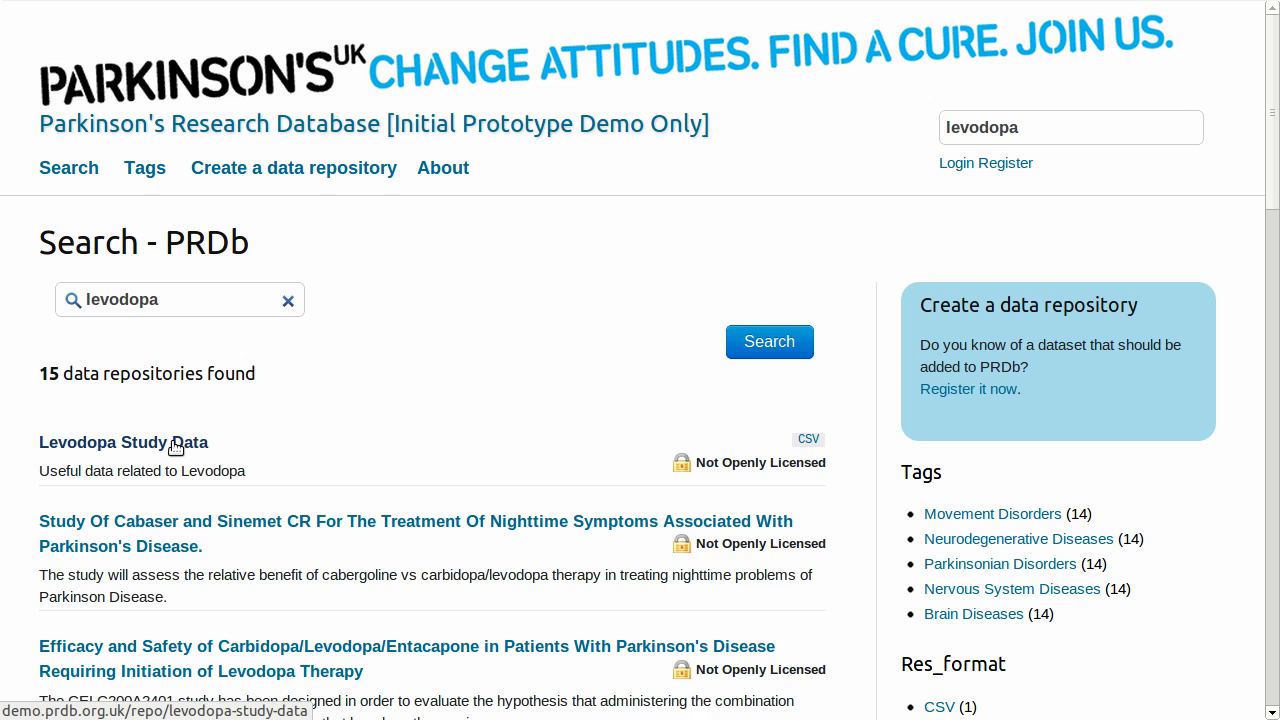
{"action": "left_click", "coordinate": [175, 446]}
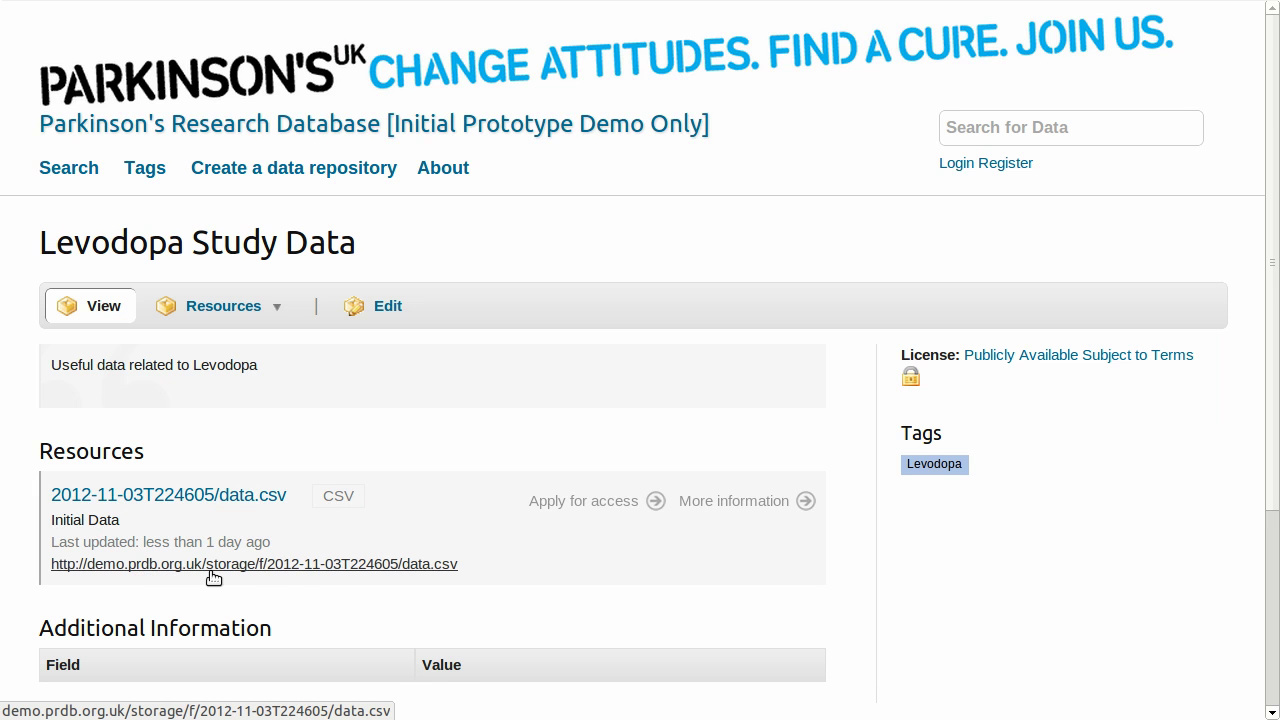
{"action": "left_click", "coordinate": [308, 564]}
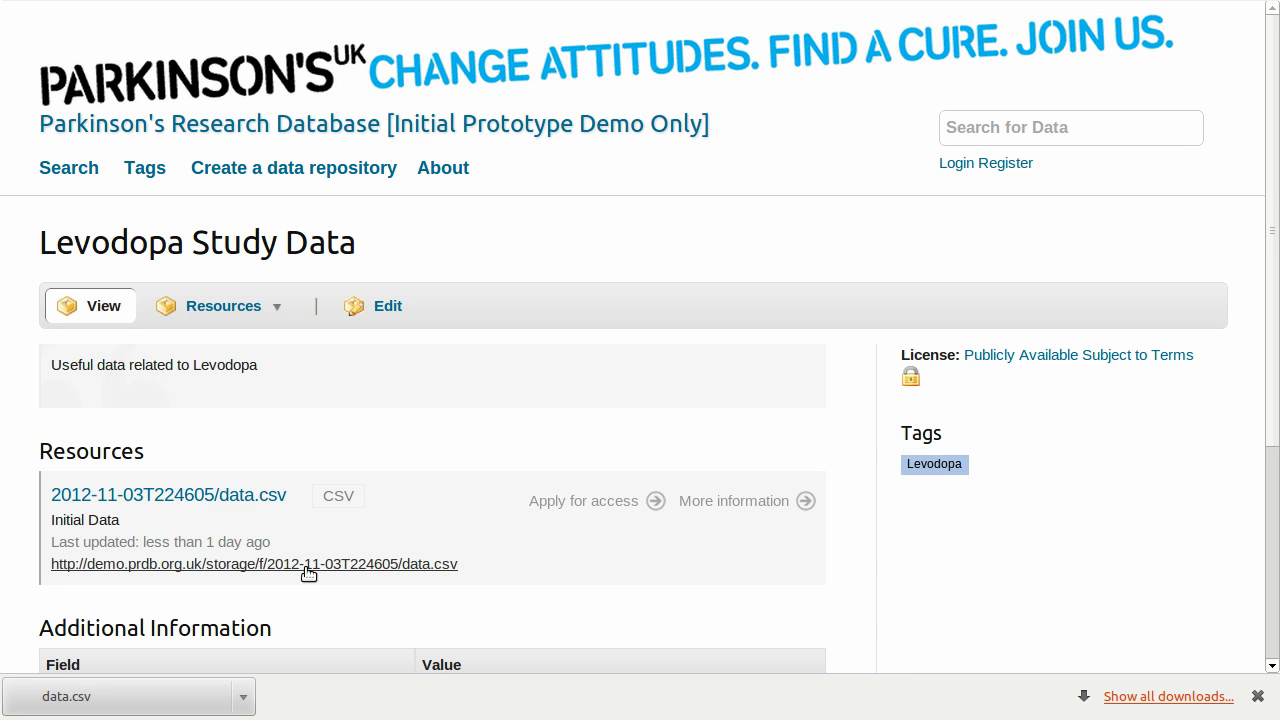
Browse the tag list by the letters Q, J, G and E.
{"action": "scroll", "coordinate": [555, 455], "scroll_direction": "down", "scroll_amount": 3}
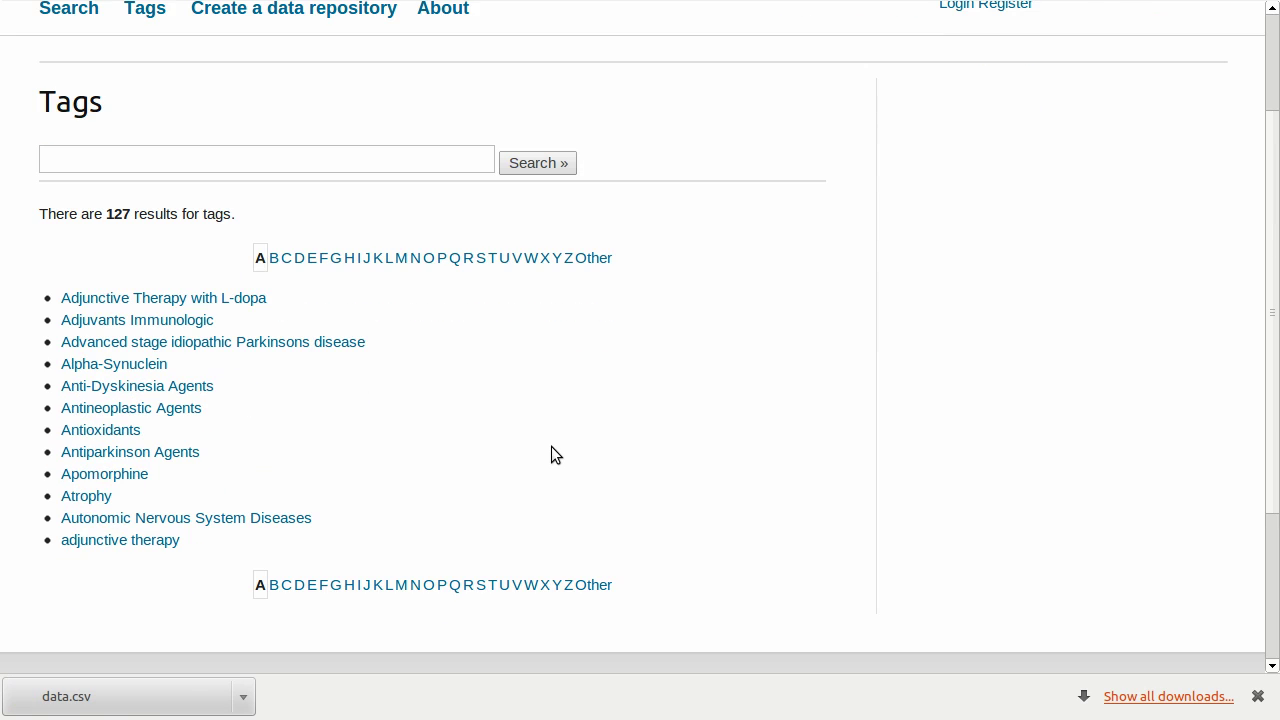
{"action": "left_click", "coordinate": [455, 258]}
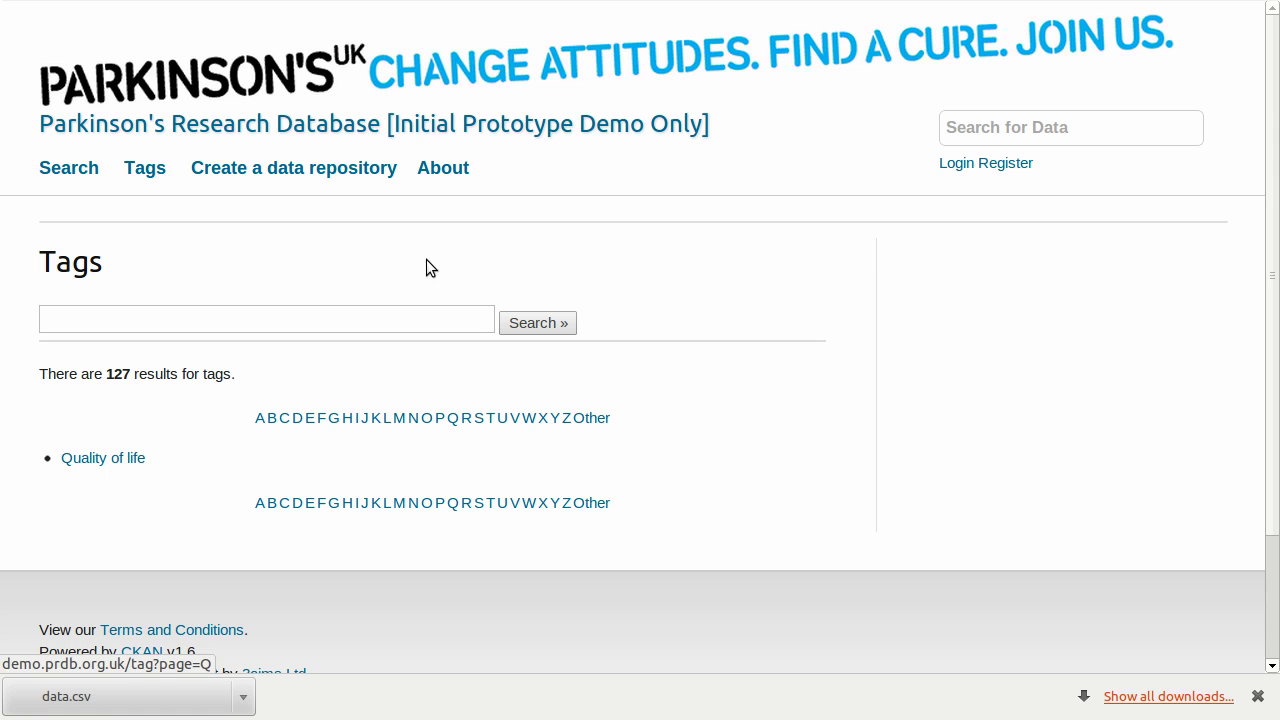
{"action": "left_click", "coordinate": [365, 417]}
{"action": "left_click", "coordinate": [333, 417]}
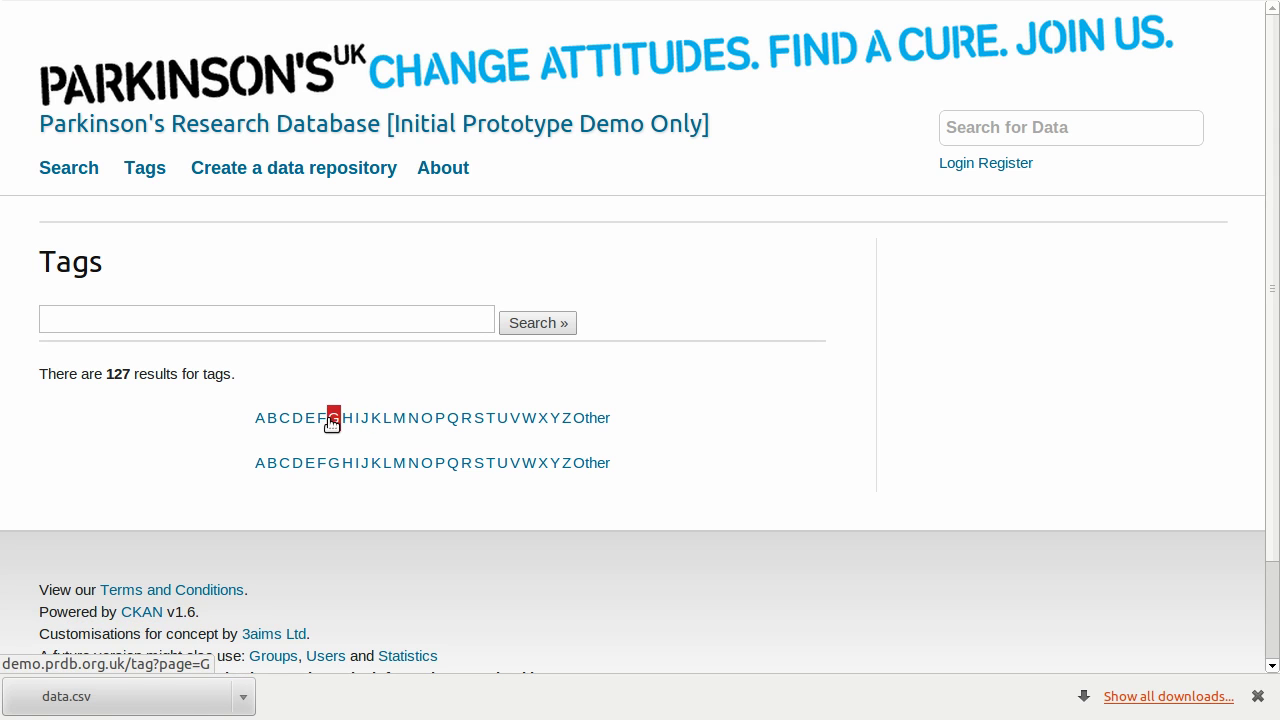
{"action": "left_click", "coordinate": [310, 419]}
{"action": "left_click", "coordinate": [465, 420]}
Search the tags for 'levodopa'.
{"action": "left_click", "coordinate": [352, 320]}
{"action": "type", "text": "levd"}
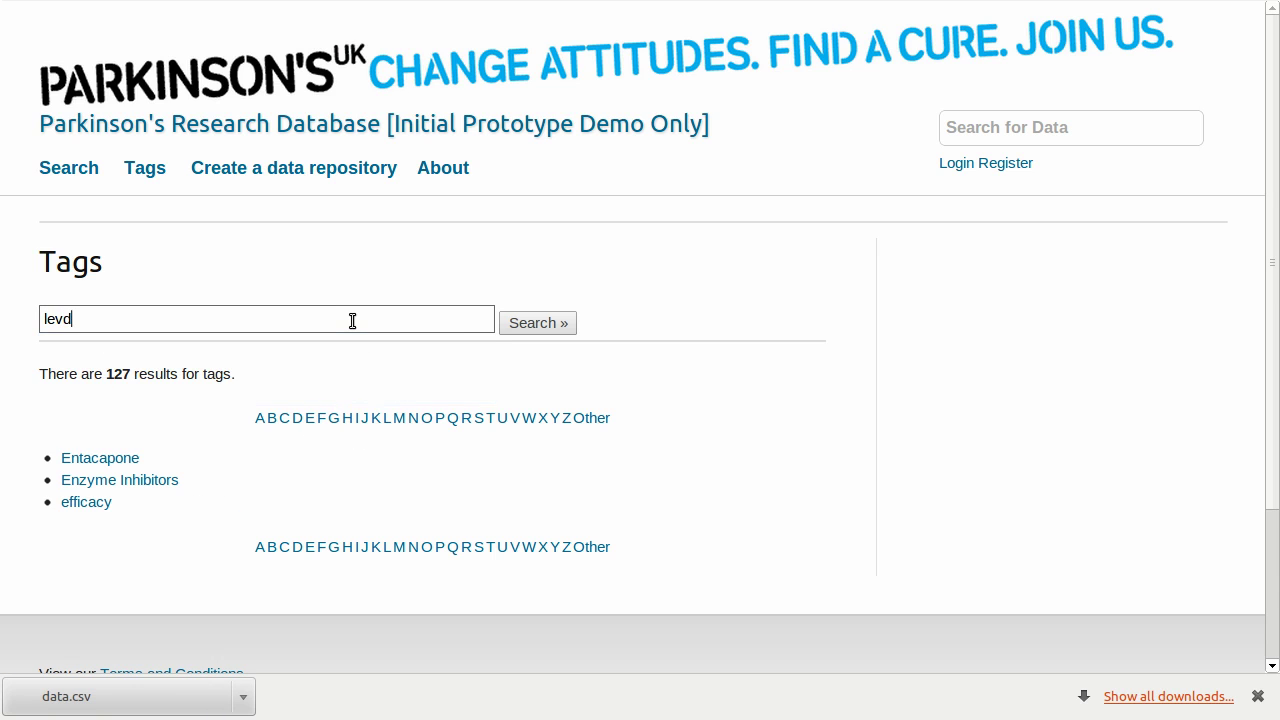
{"action": "key", "text": "BackSpace"}
{"action": "type", "text": "o"}
{"action": "key", "text": "Down"}
{"action": "key", "text": "Return"}
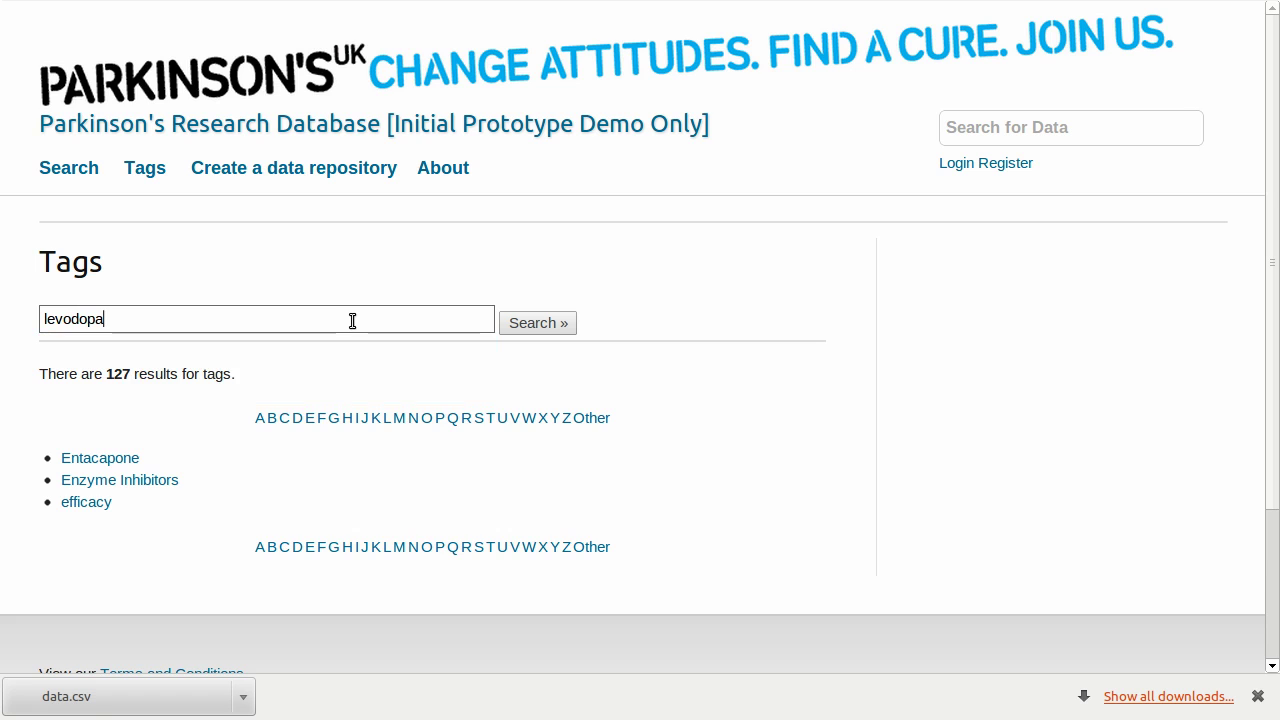
Show the repositories tagged Levodopa and open Levodopa Study Data.
{"action": "left_click", "coordinate": [108, 442]}
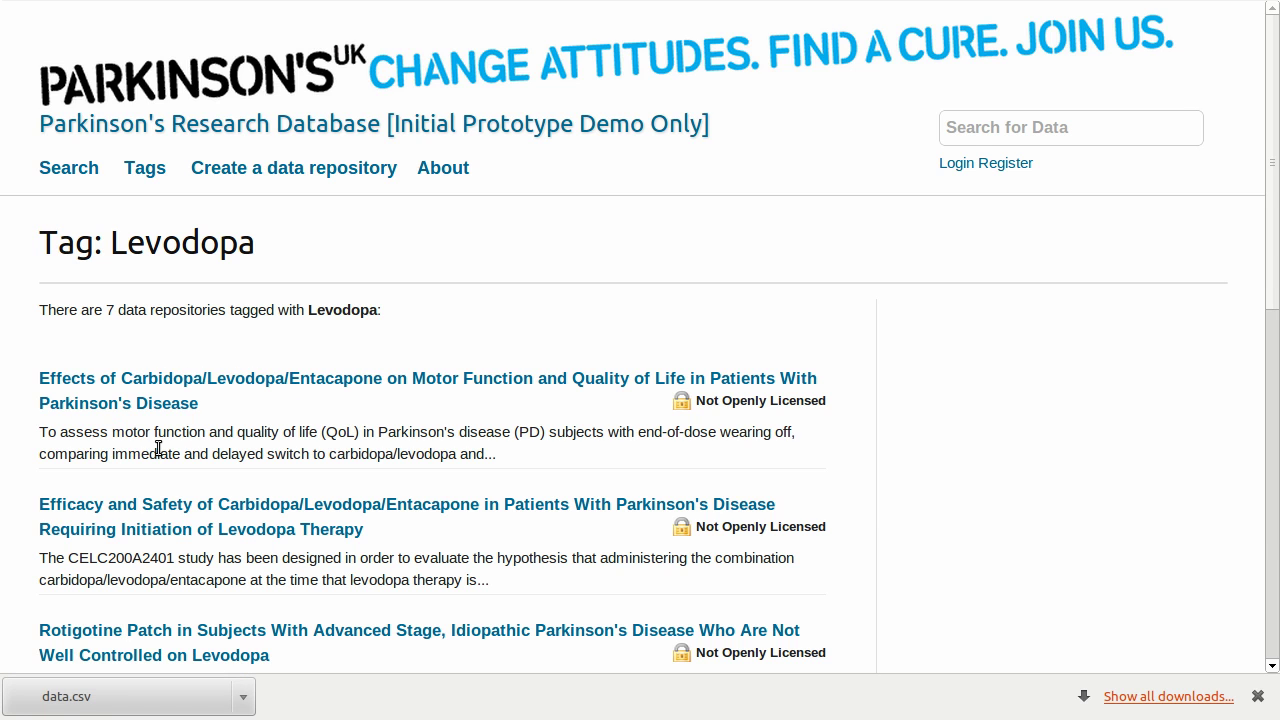
{"action": "scroll", "coordinate": [571, 471], "scroll_direction": "down", "scroll_amount": 5}
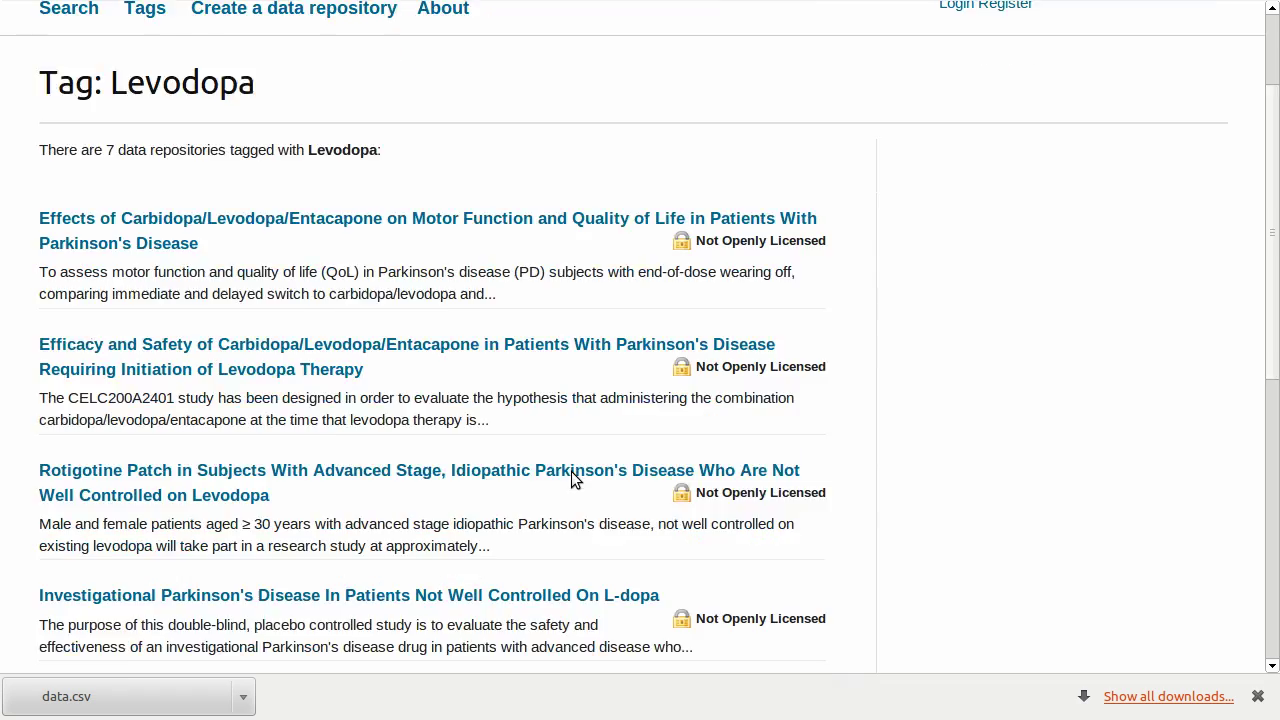
{"action": "scroll", "coordinate": [571, 480], "scroll_direction": "down", "scroll_amount": 2}
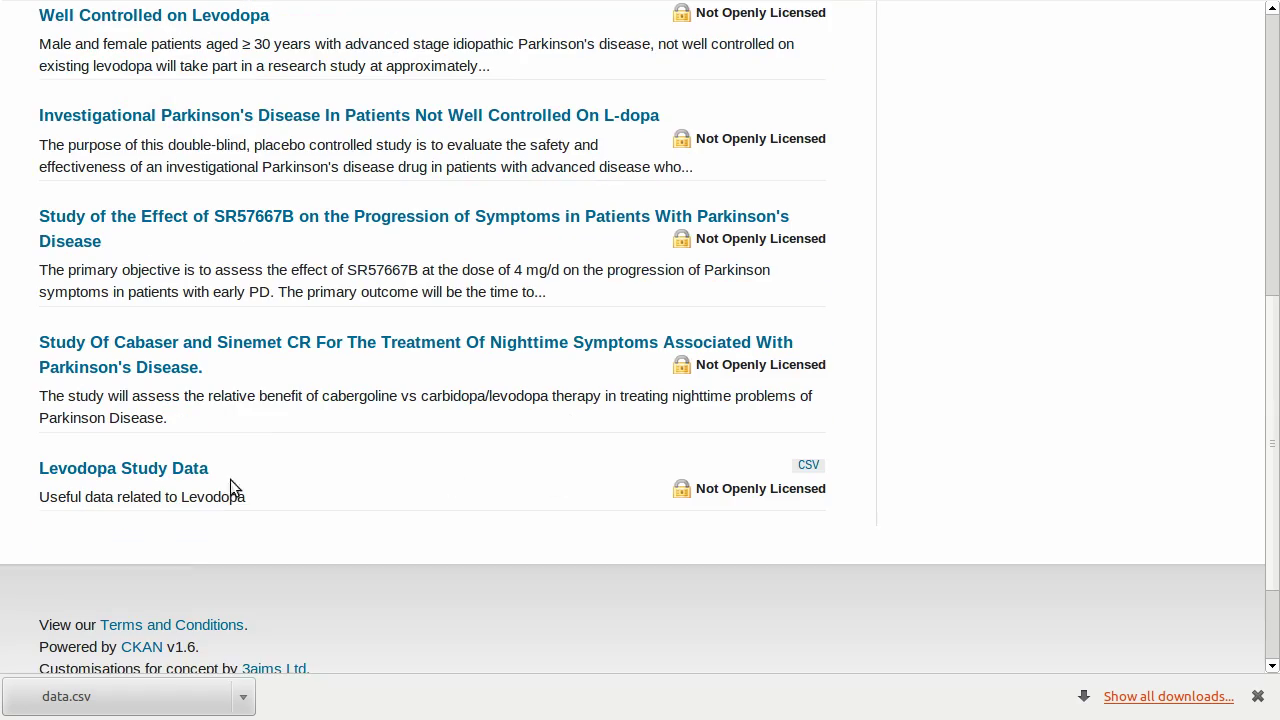
{"action": "left_click", "coordinate": [86, 470]}
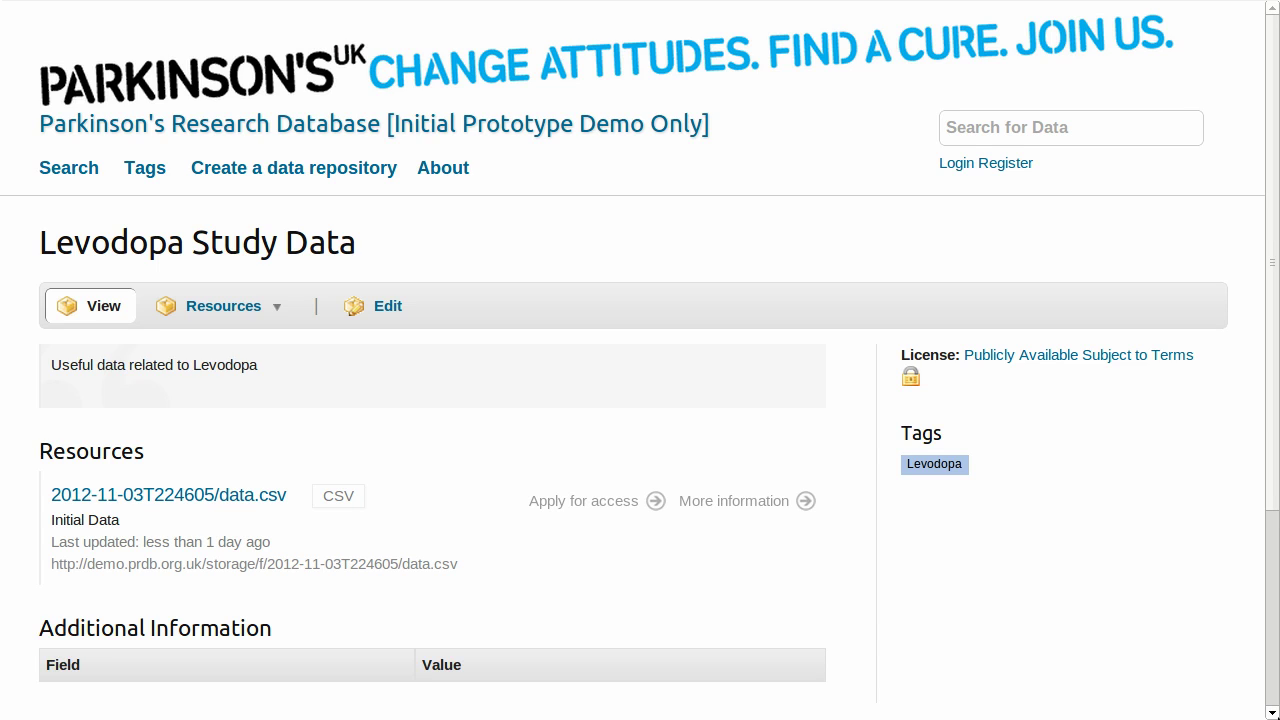
Open the data.csv resource details and view its ID, Age and Gender grid preview.
{"action": "left_click", "coordinate": [778, 502]}
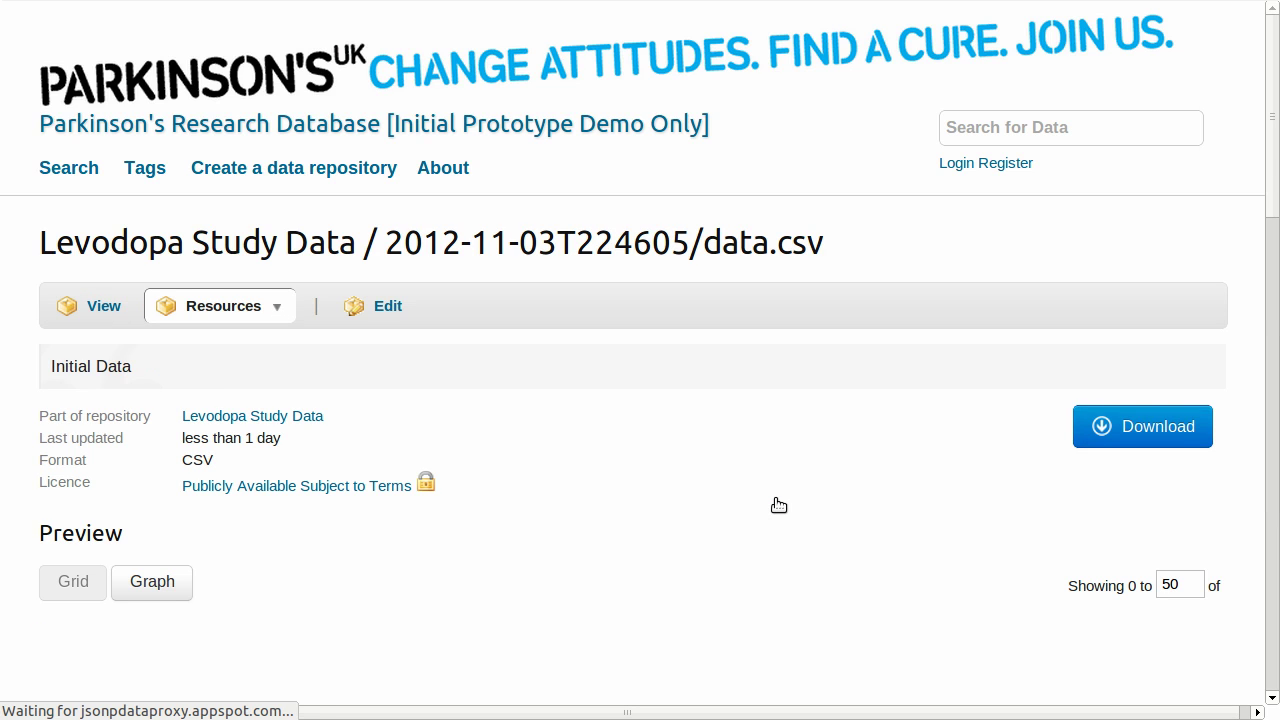
{"action": "scroll", "coordinate": [778, 504], "scroll_direction": "down", "scroll_amount": 2}
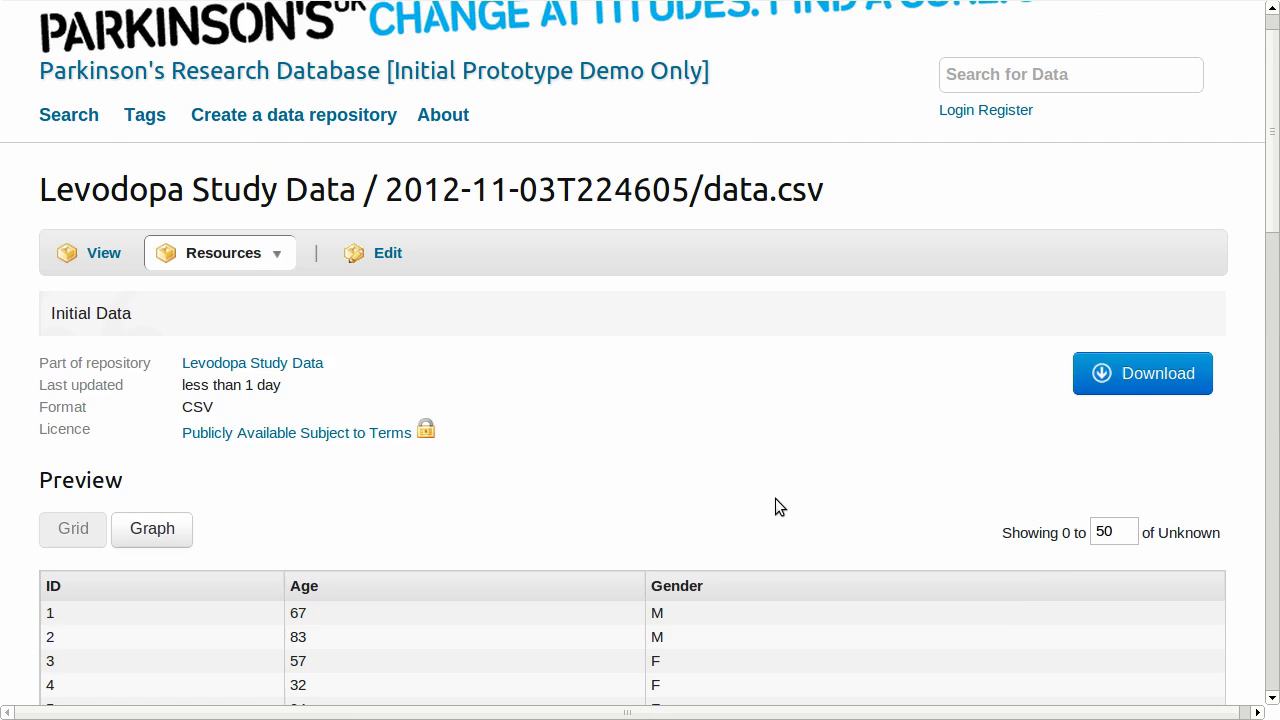
{"action": "scroll", "coordinate": [775, 498], "scroll_direction": "down", "scroll_amount": 4}
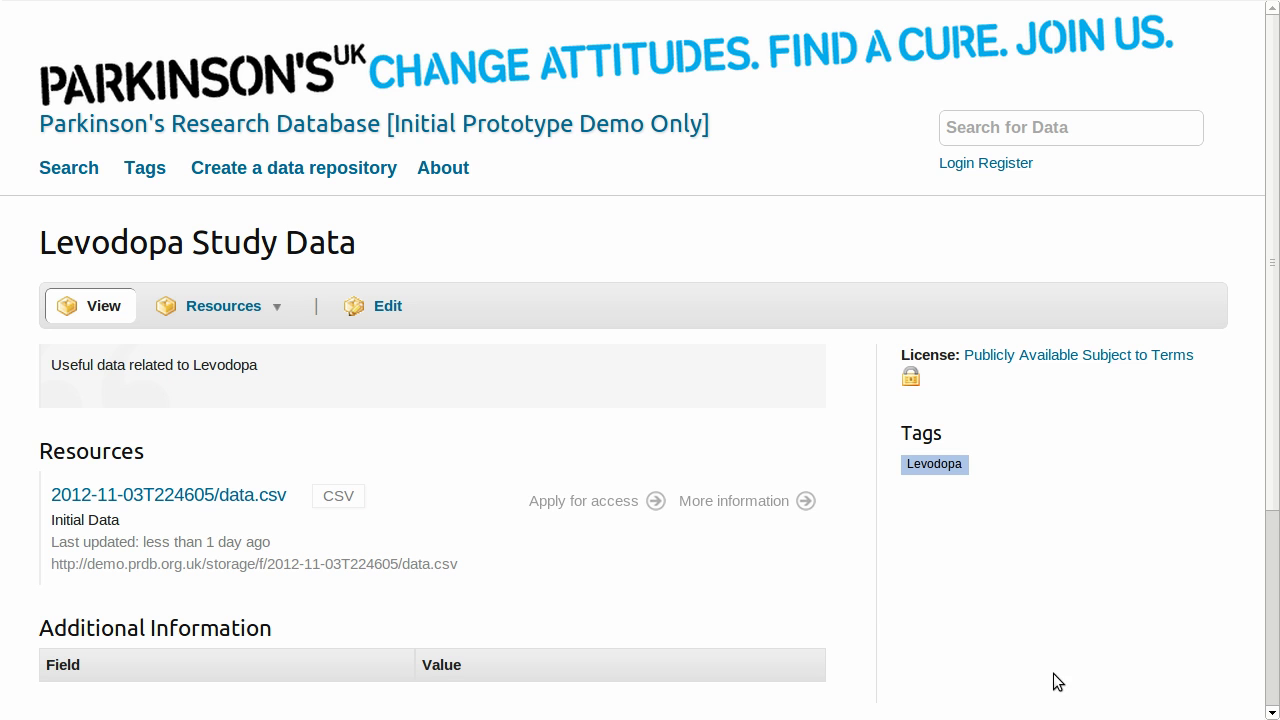
Open the access request form and enter the applicant's full name, e-mail and PRDb username.
{"action": "left_click", "coordinate": [582, 502]}
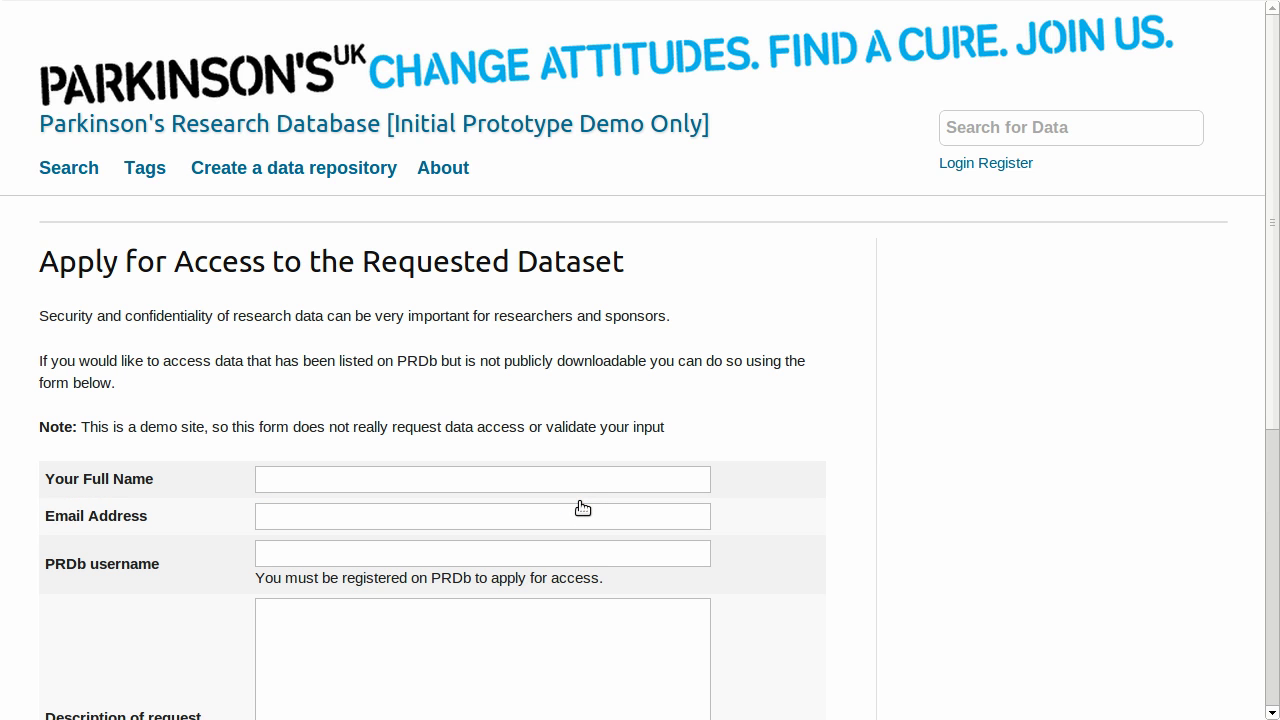
{"action": "left_click", "coordinate": [588, 478]}
{"action": "key", "text": "Tab"}
{"action": "type", "text": "james"}
{"action": "key", "text": "Down"}
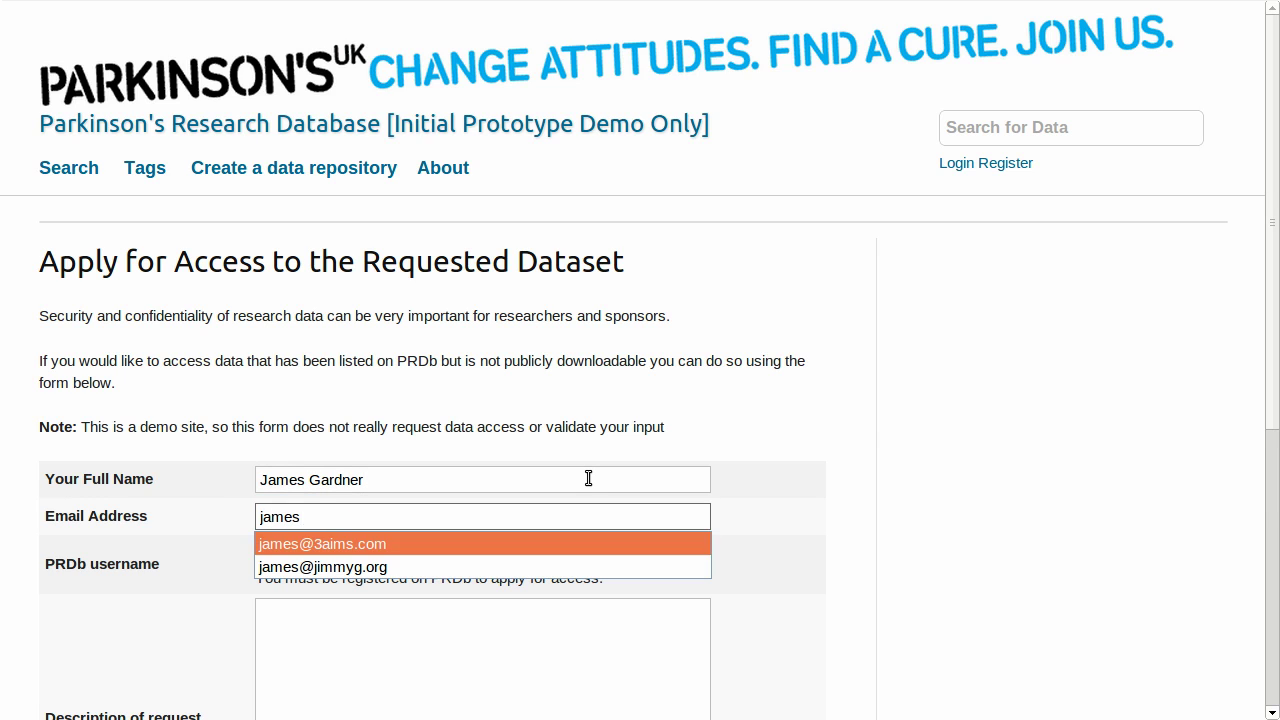
{"action": "key", "text": "Return"}
{"action": "key", "text": "Tab"}
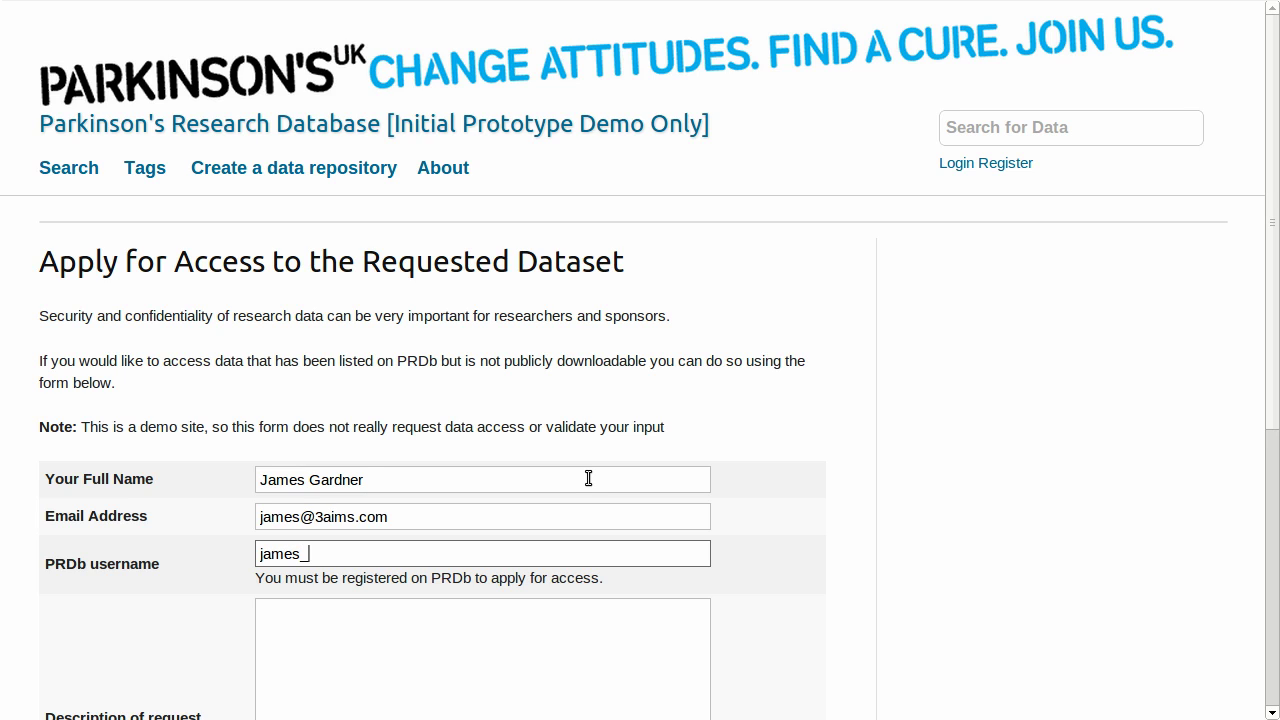
Describe the request as wanting the data to help own research, then submit it.
{"action": "scroll", "coordinate": [589, 478], "scroll_direction": "down", "scroll_amount": 3}
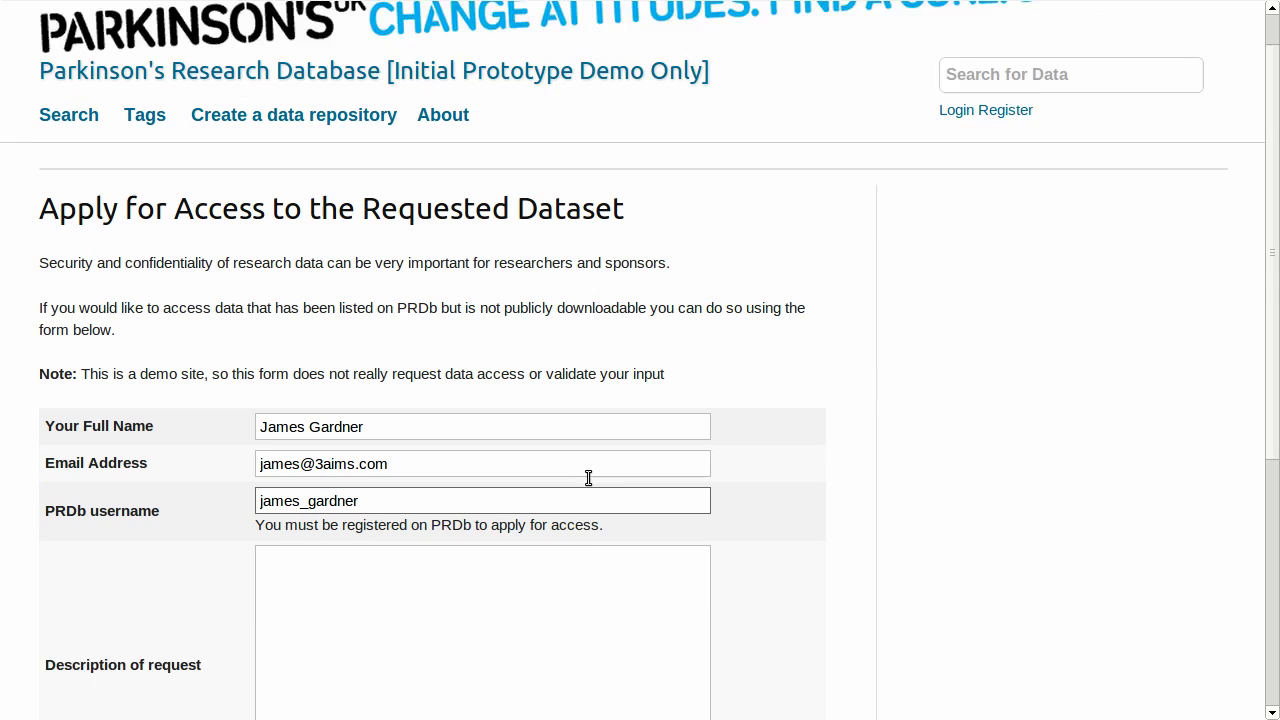
{"action": "left_click", "coordinate": [495, 483]}
{"action": "type", "text": "I woul"}
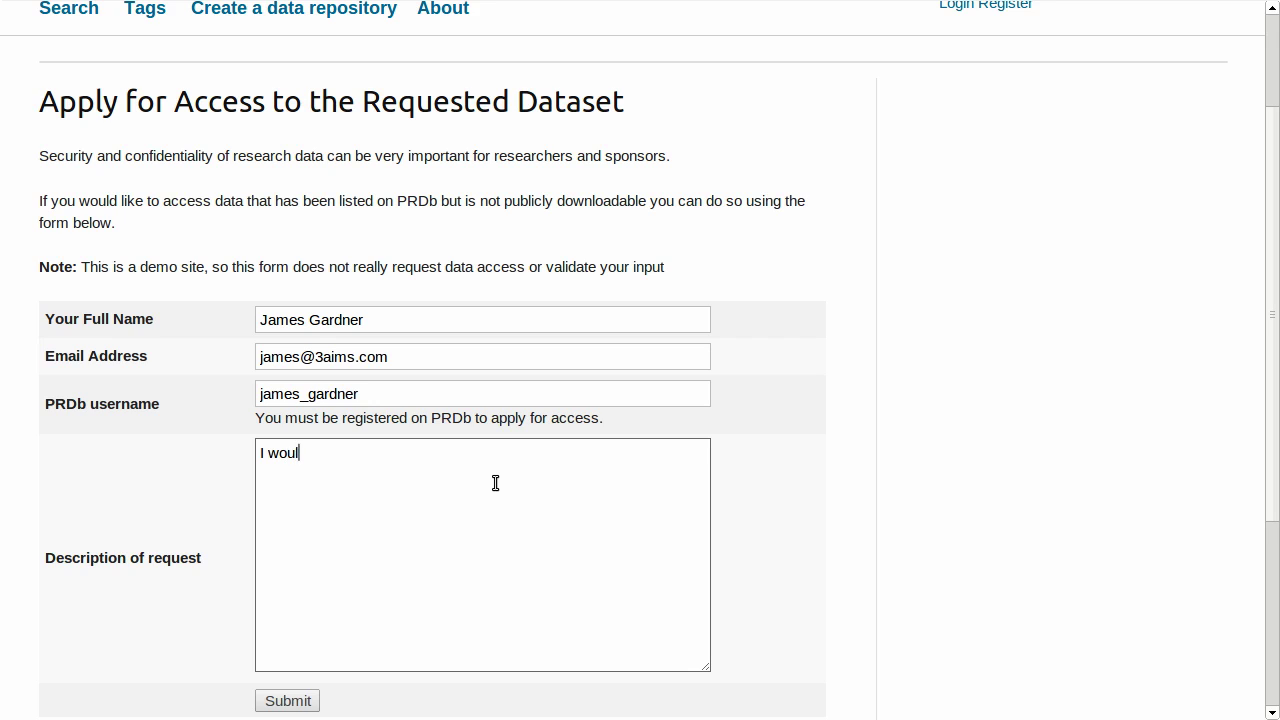
{"action": "type", "text": "d really like to access yo"}
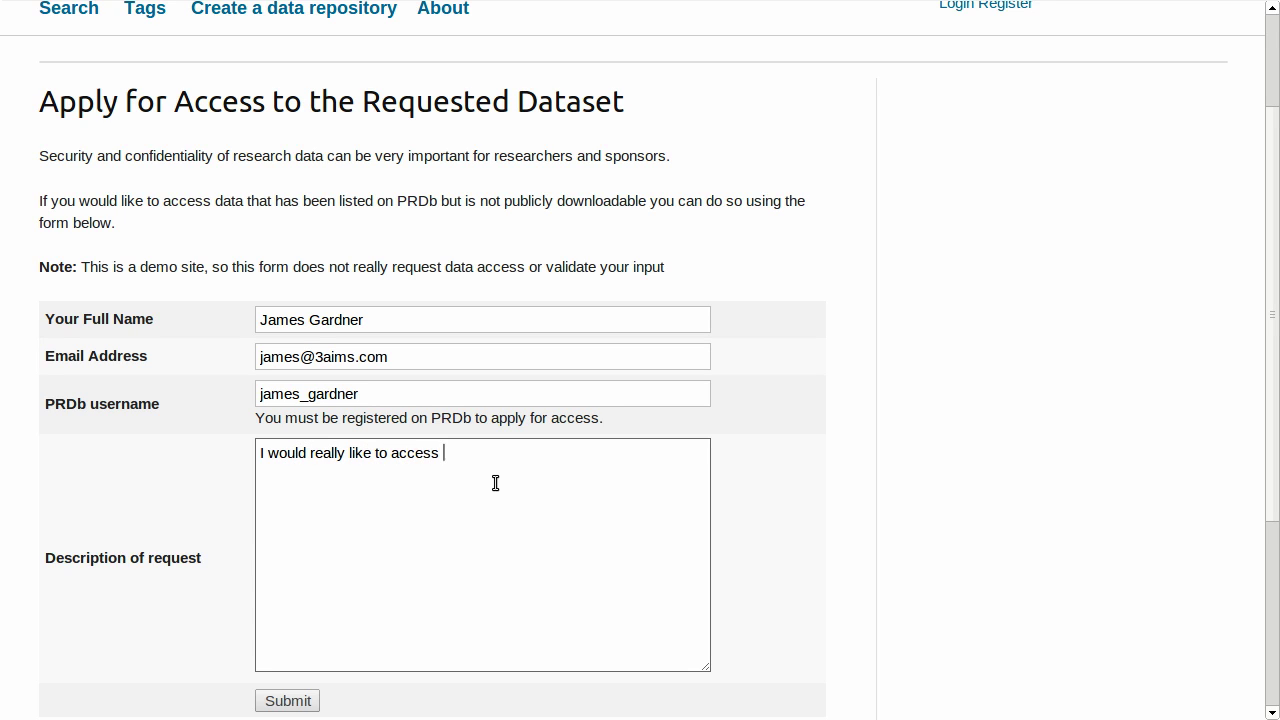
{"action": "key", "text": "BackSpace"}
{"action": "type", "text": "ur"}
{"action": "key", "text": "BackSpace"}
{"action": "key", "text": "BackSpace"}
{"action": "type", "text": "our data to help my own research."}
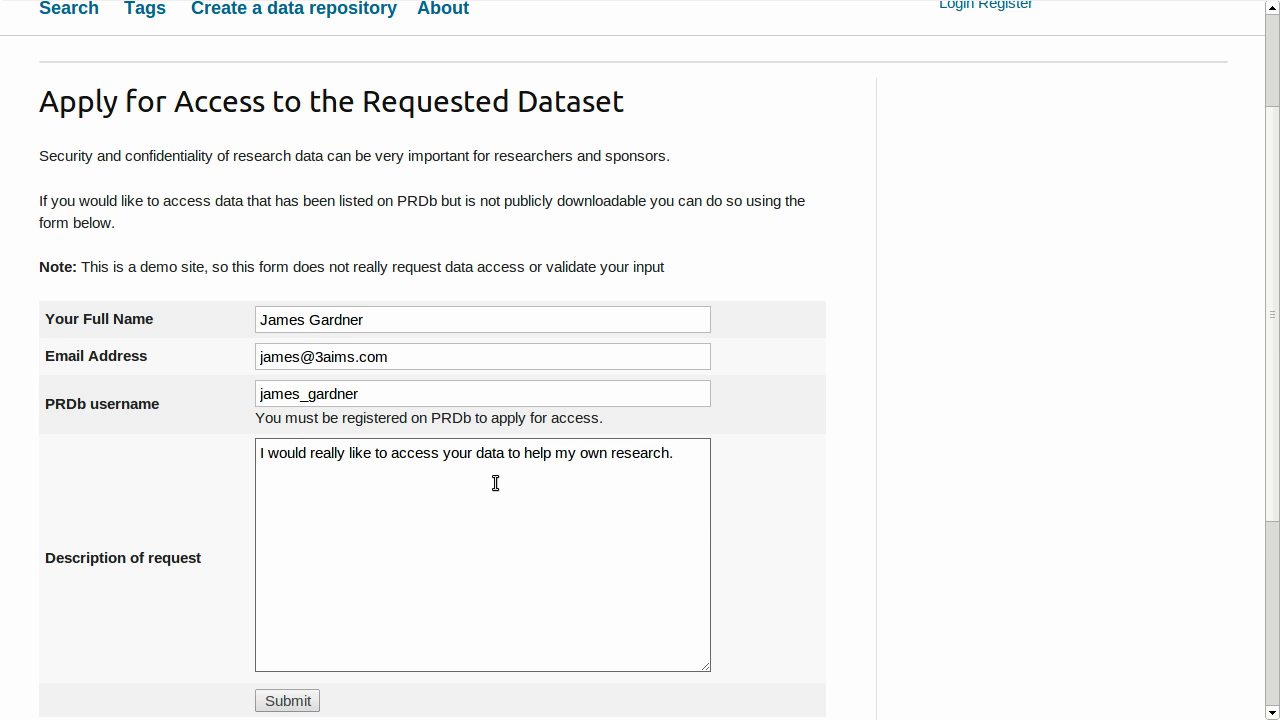
{"action": "scroll", "coordinate": [448, 495], "scroll_direction": "down", "scroll_amount": 4}
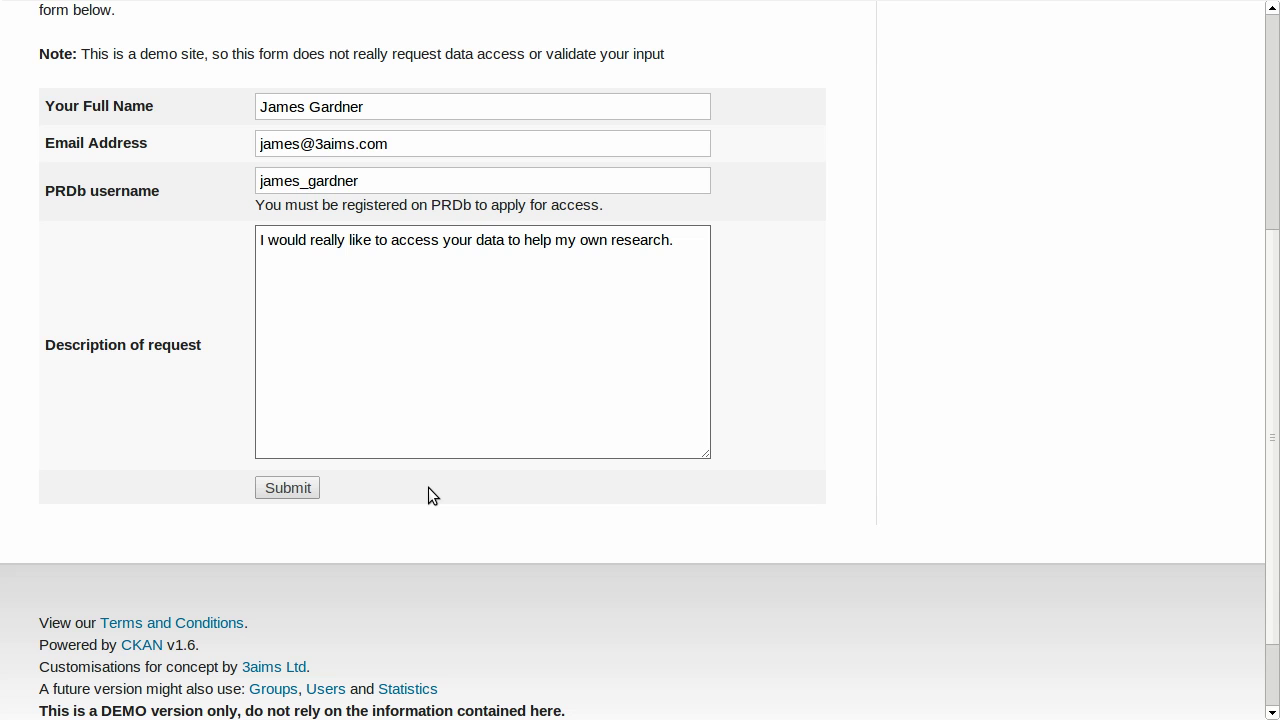
{"action": "left_click", "coordinate": [288, 488]}
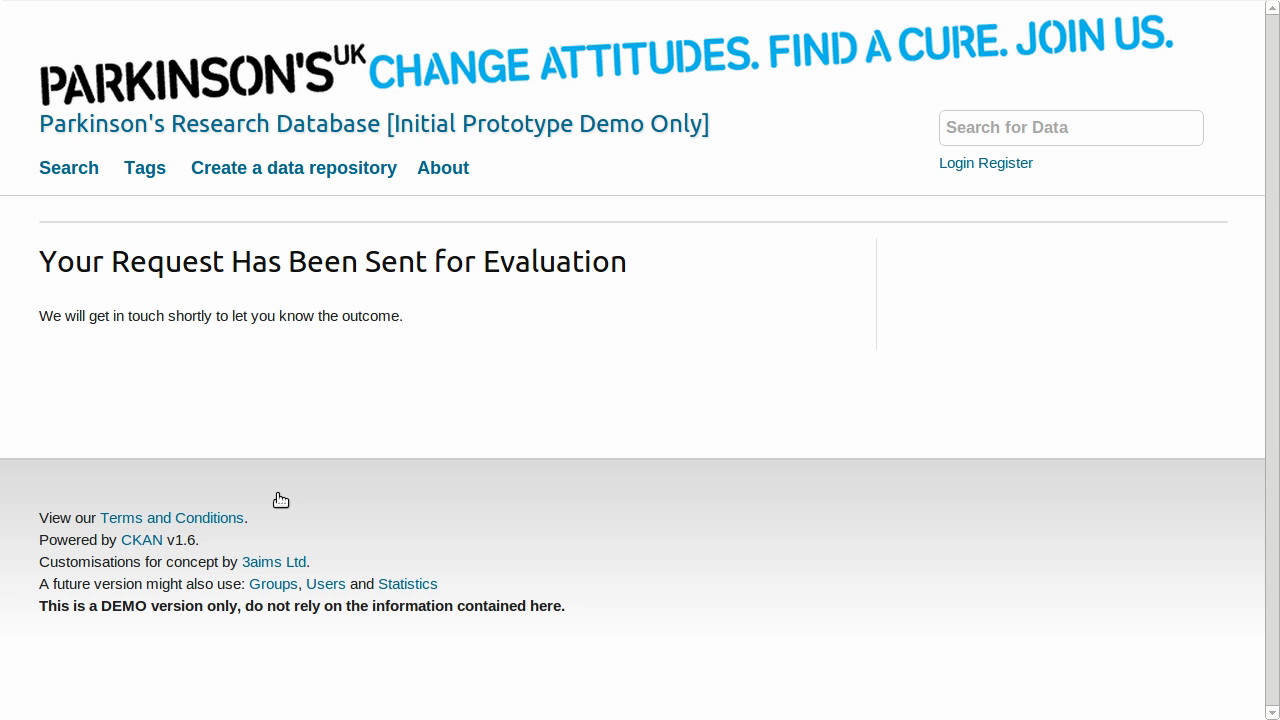